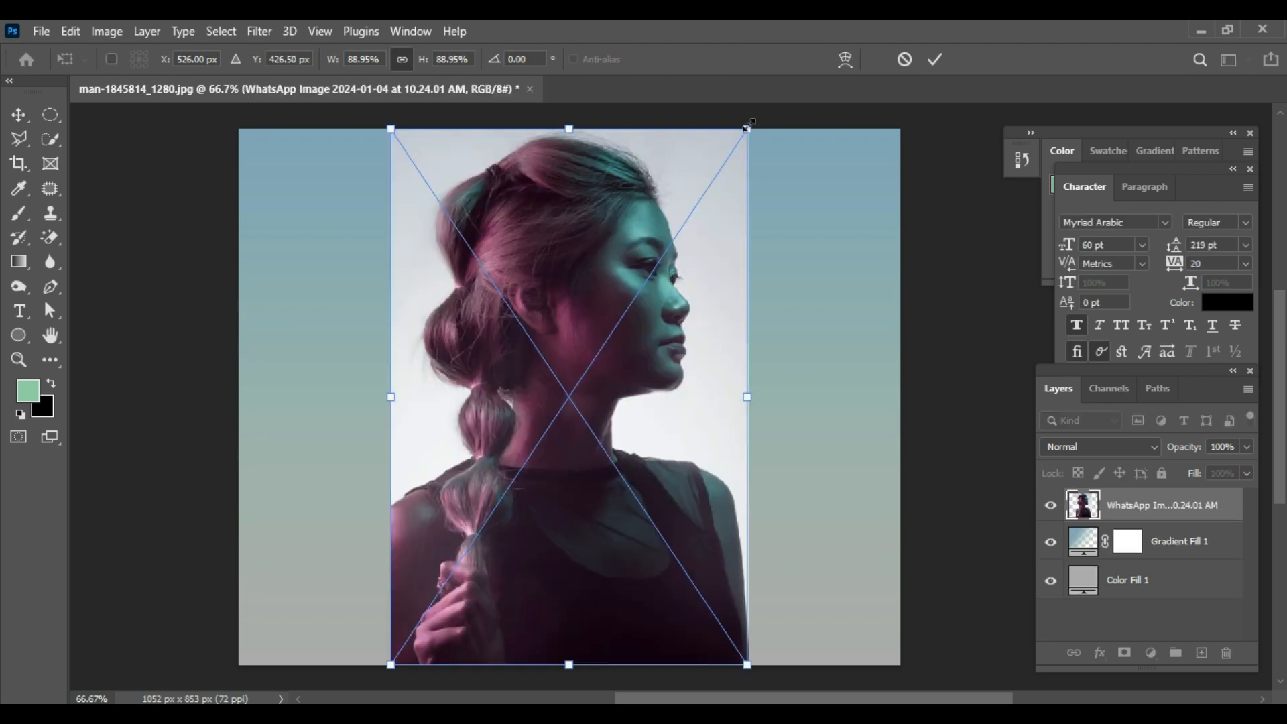
Step: Enlarge the portrait photo to about 126% width and 113% height, lowering it so the head fits within the canvas
{"action": "left_click_drag", "start_coordinate": [749, 125], "coordinate": [807, 127]}
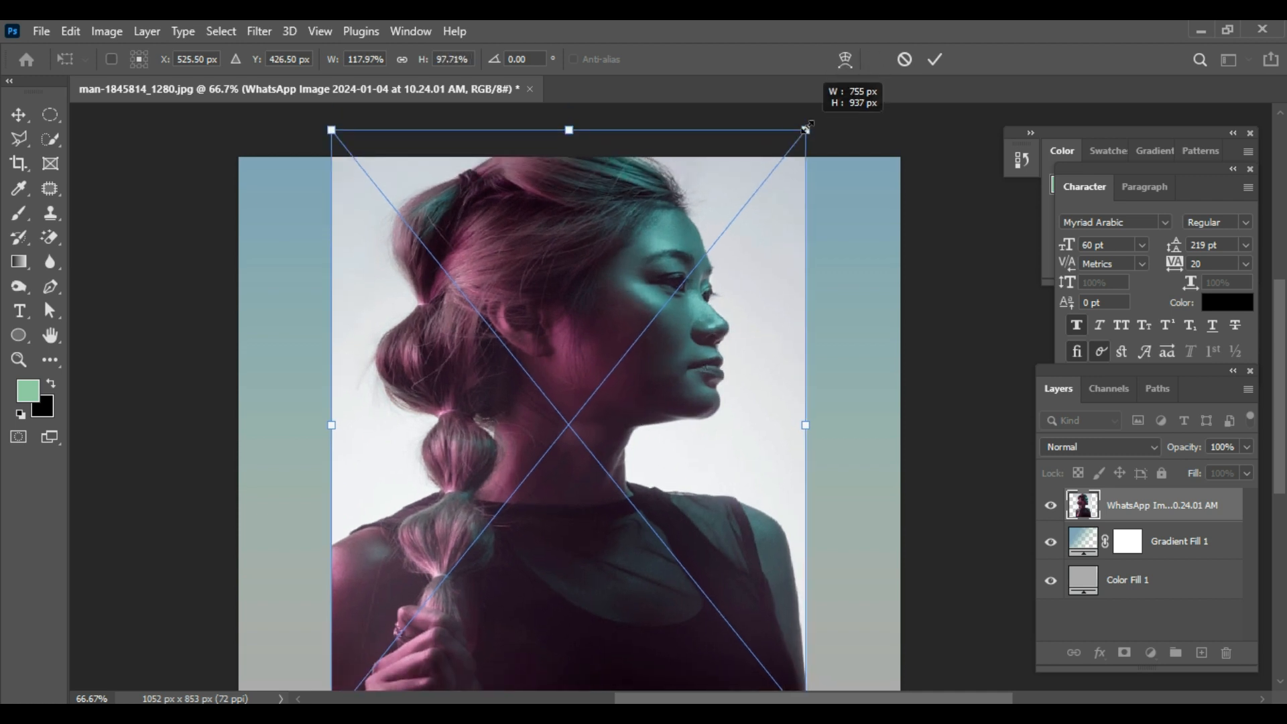
{"action": "left_click_drag", "start_coordinate": [631, 326], "coordinate": [660, 396]}
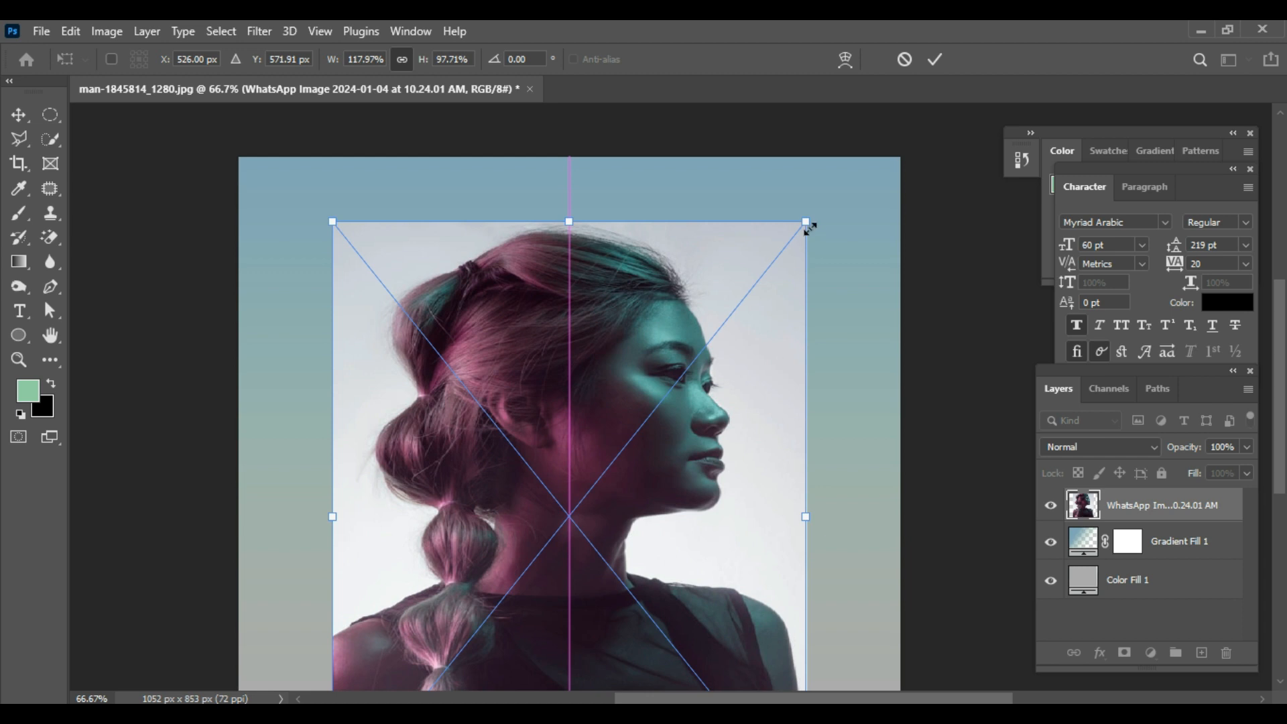
{"action": "left_click_drag", "start_coordinate": [809, 217], "coordinate": [826, 171]}
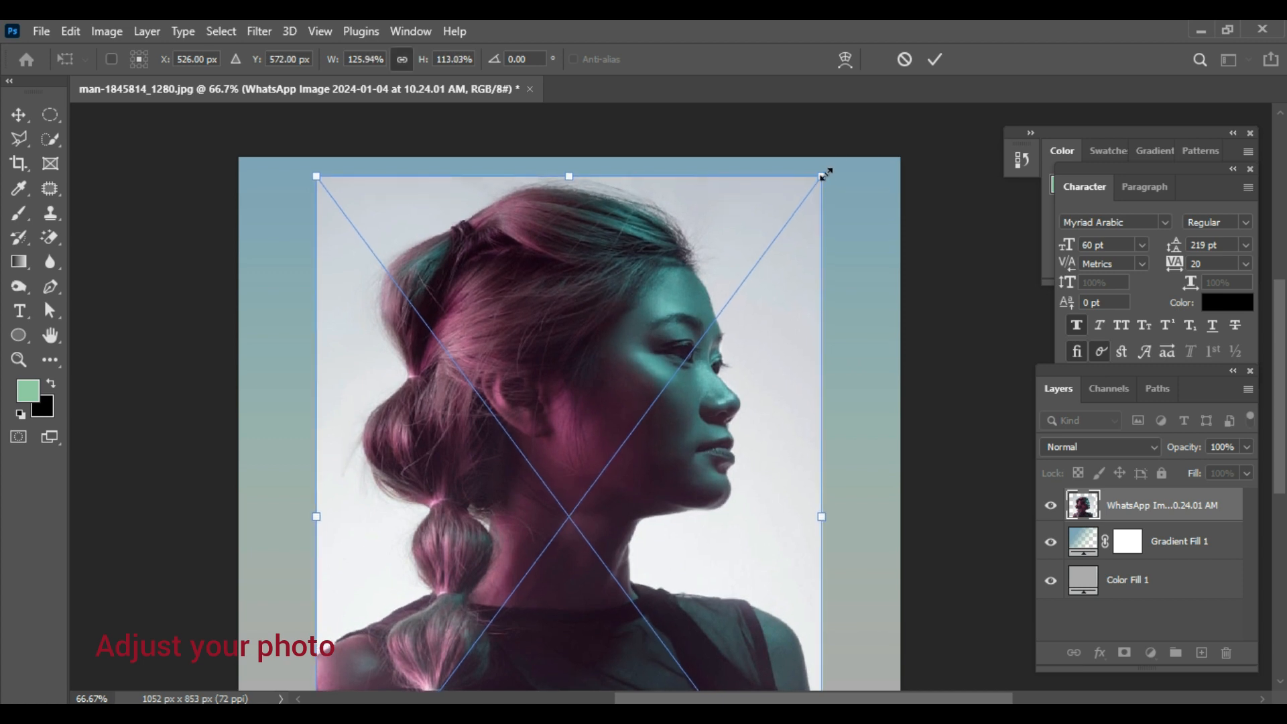
{"action": "left_click", "coordinate": [937, 61]}
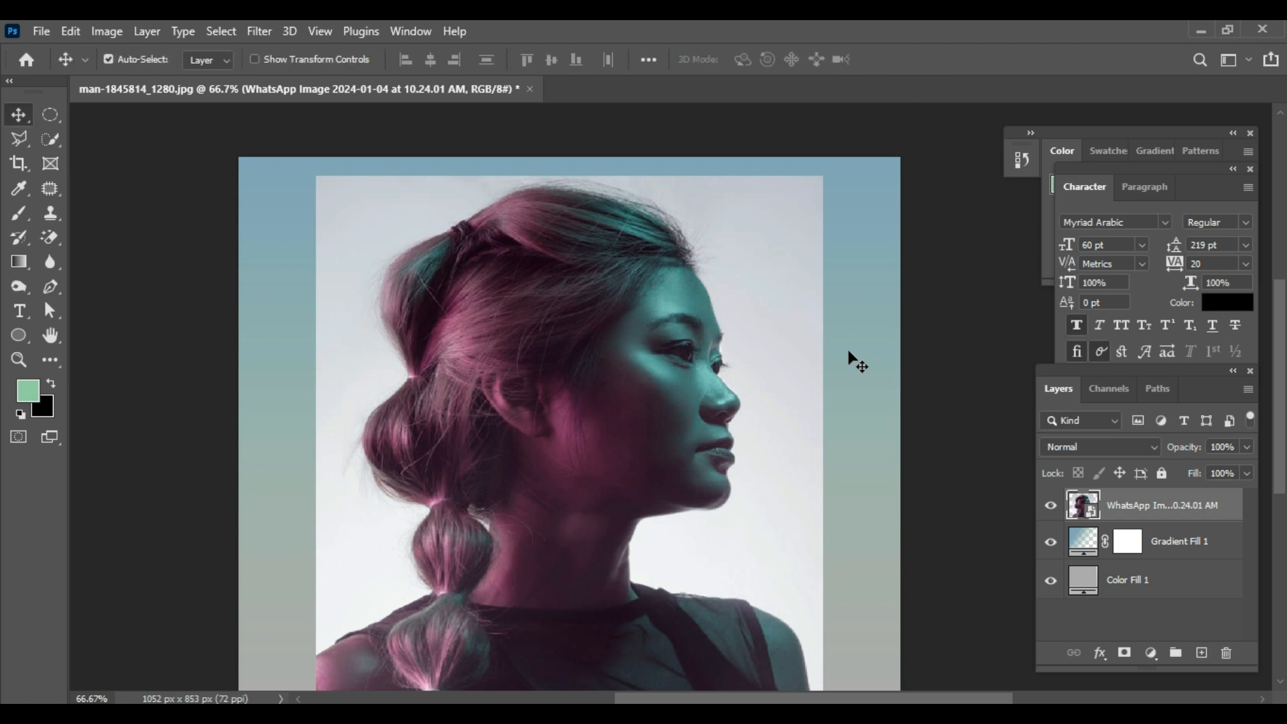
Step: Mask out the portrait's background using a subject selection and convert the masked layer to a smart object
{"action": "left_click", "coordinate": [227, 33]}
{"action": "left_click", "coordinate": [250, 249]}
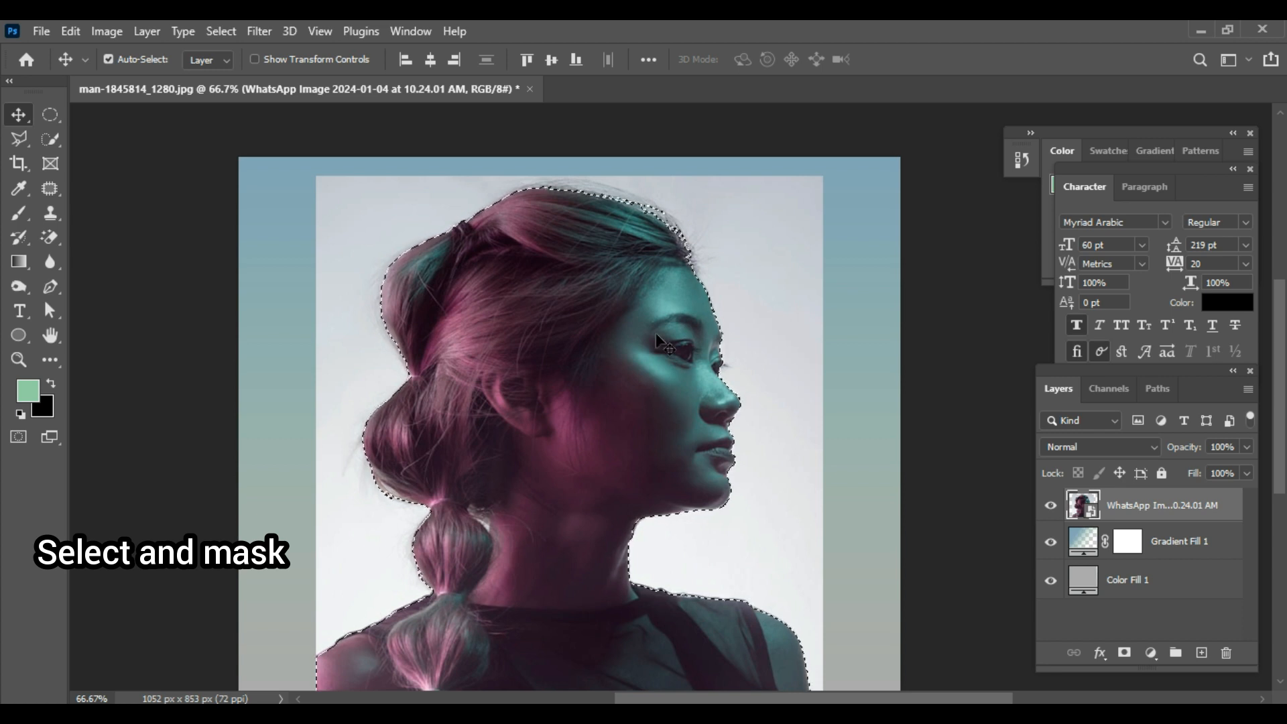
{"action": "left_click", "coordinate": [1125, 654]}
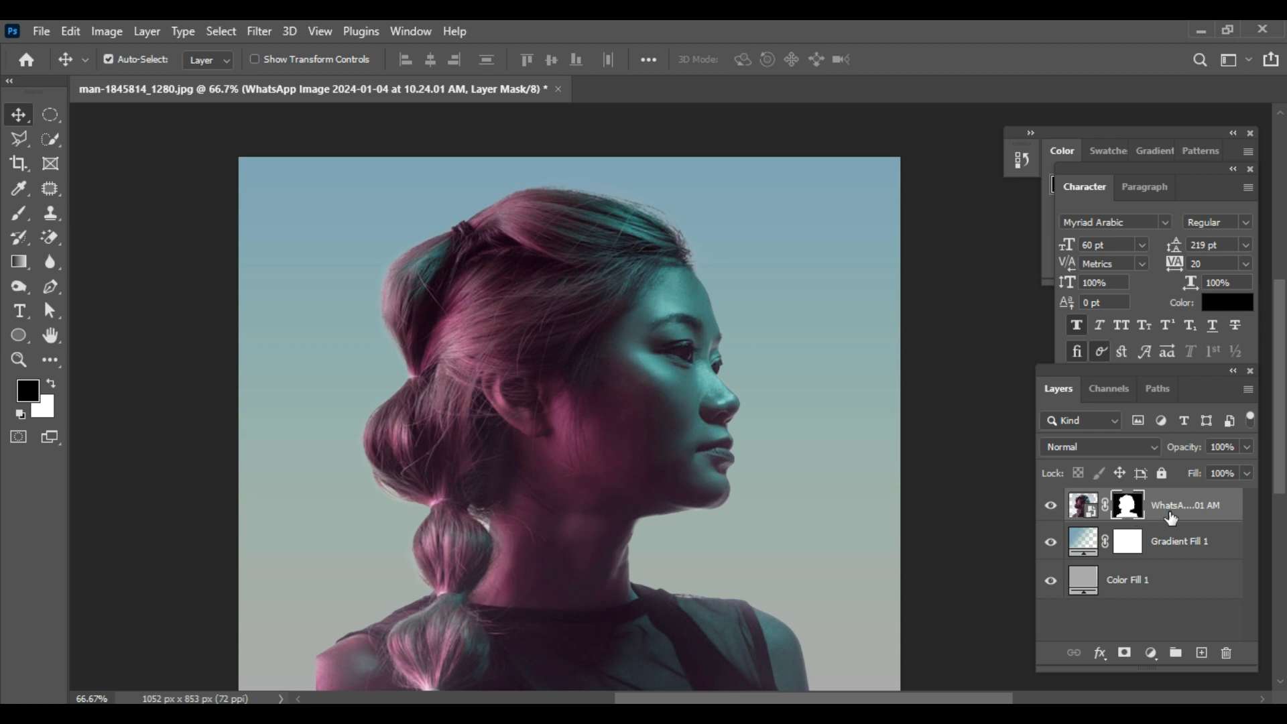
{"action": "right_click", "coordinate": [1171, 517]}
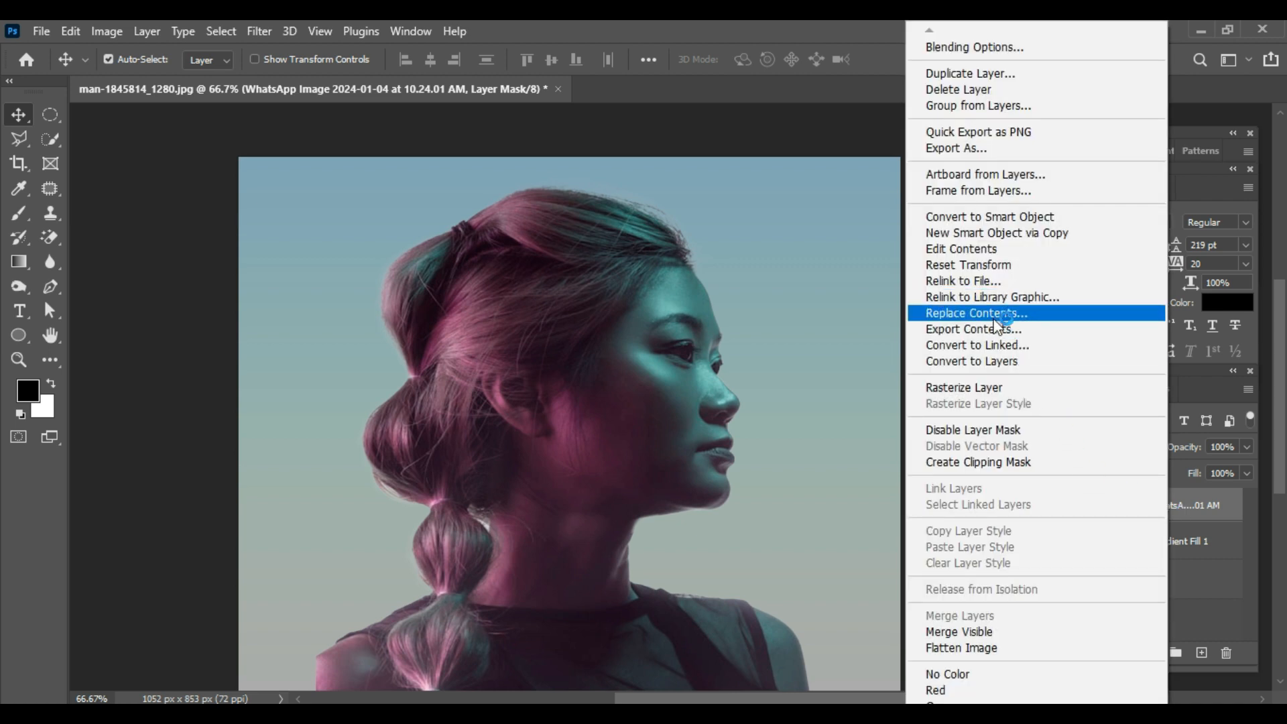
{"action": "left_click", "coordinate": [985, 225]}
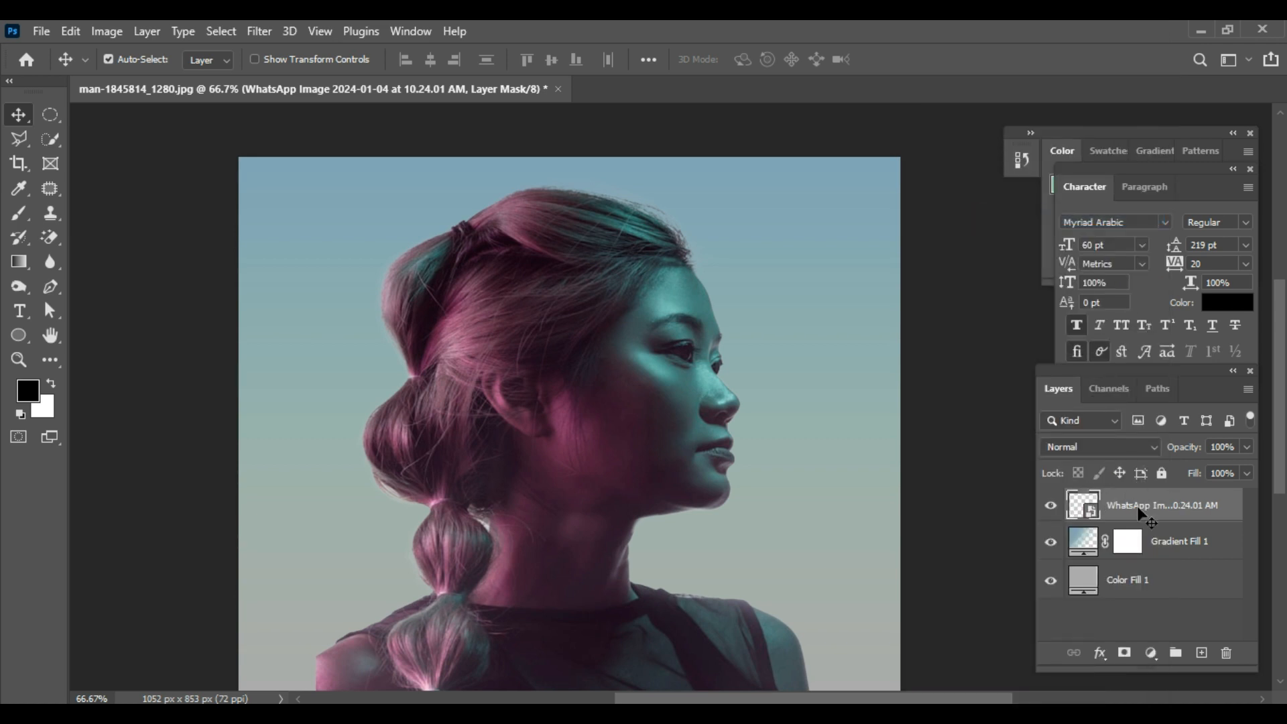
Step: Add a Black & White adjustment layer with the Default preset and clip it to the portrait layer
{"action": "left_click", "coordinate": [1154, 657]}
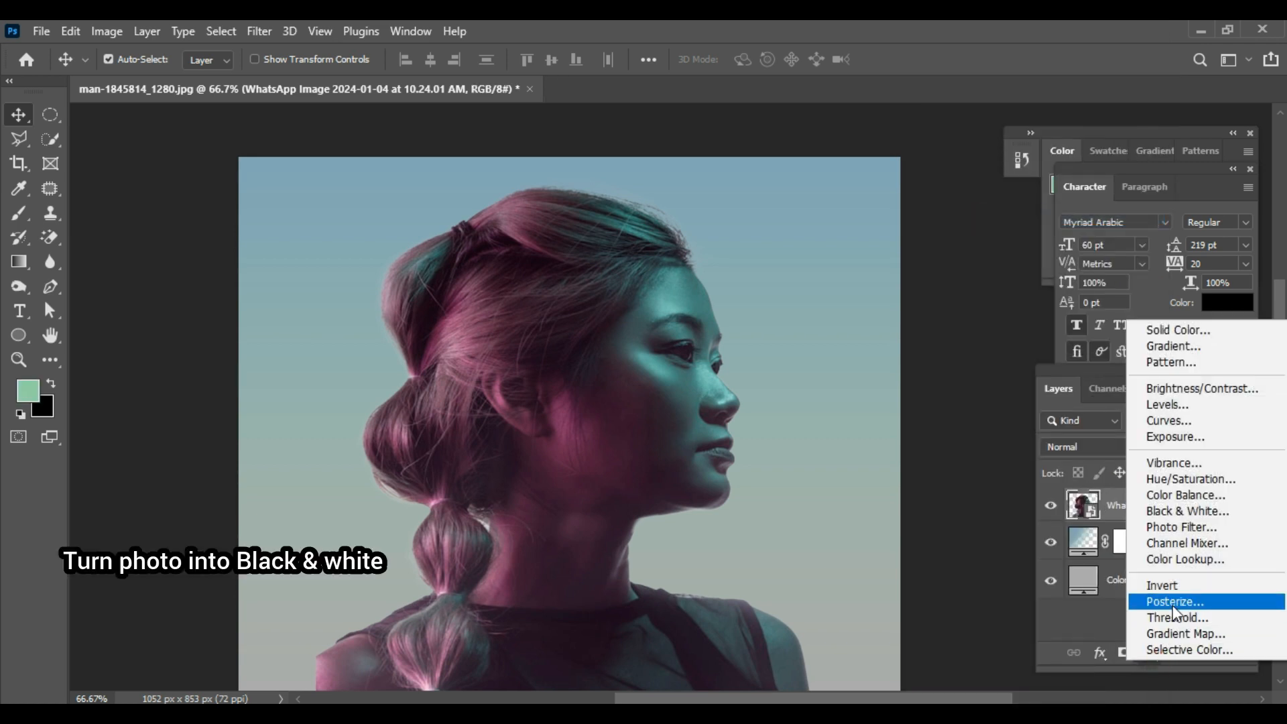
{"action": "left_click", "coordinate": [1184, 511]}
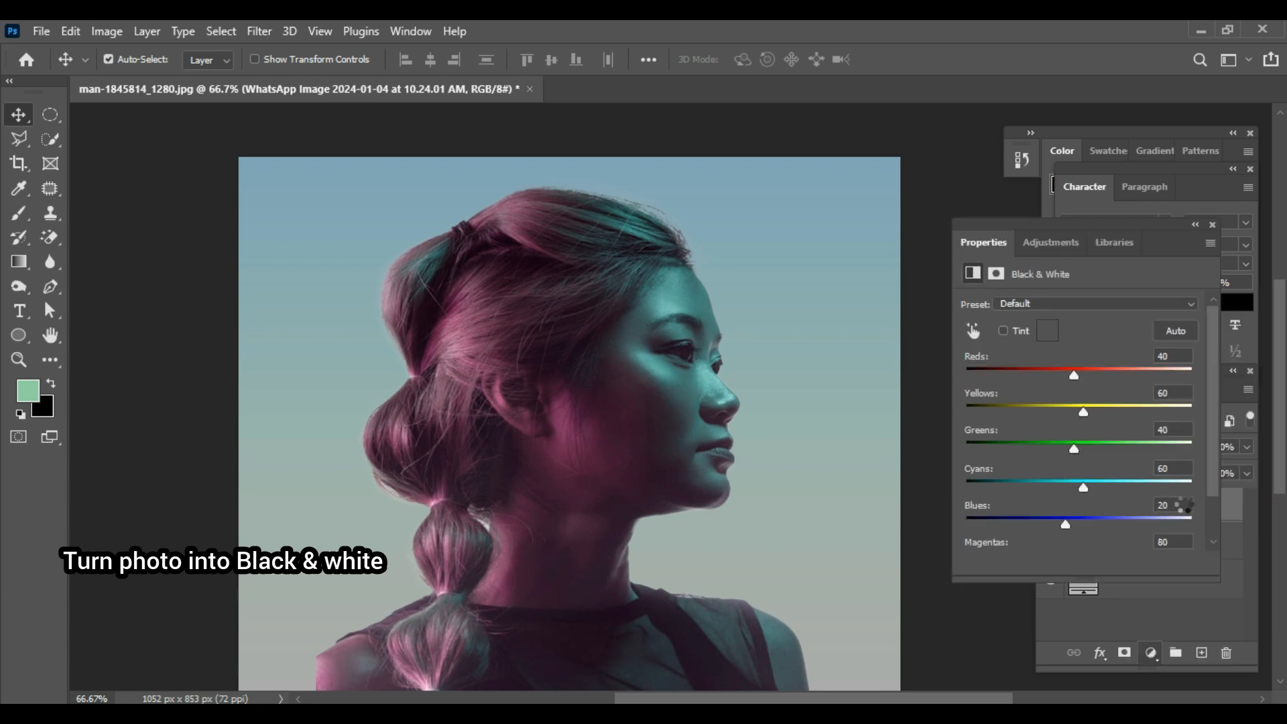
{"action": "left_click", "coordinate": [1213, 225]}
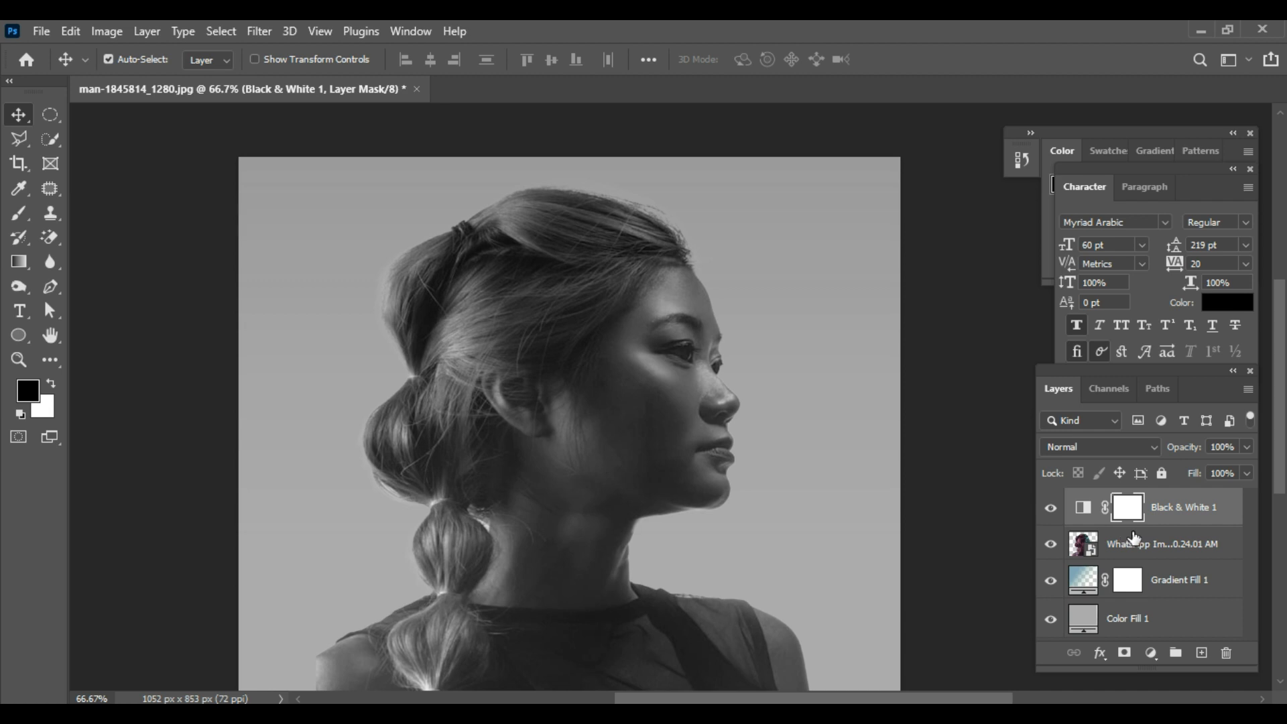
{"action": "left_click", "coordinate": [1143, 530], "text": "alt"}
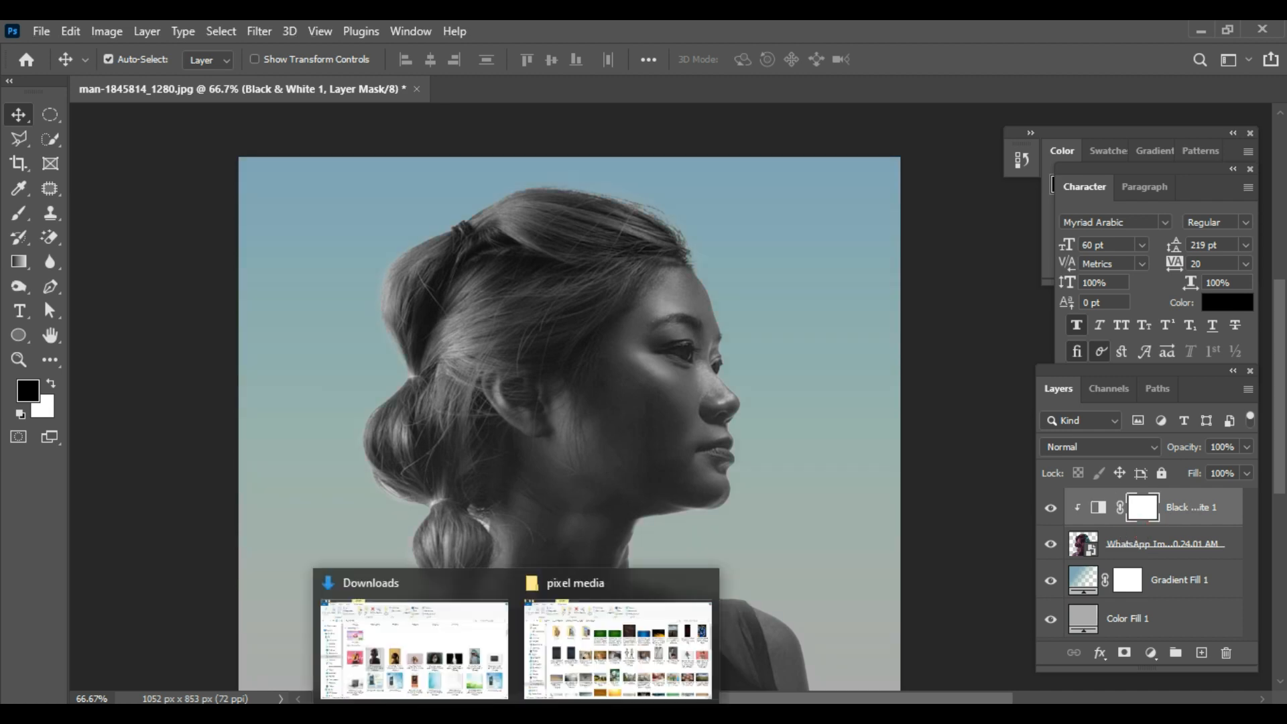
Step: Place the hiker landscape photo from the pixel media folder over the portrait, centred on the canvas
{"action": "left_click", "coordinate": [601, 653]}
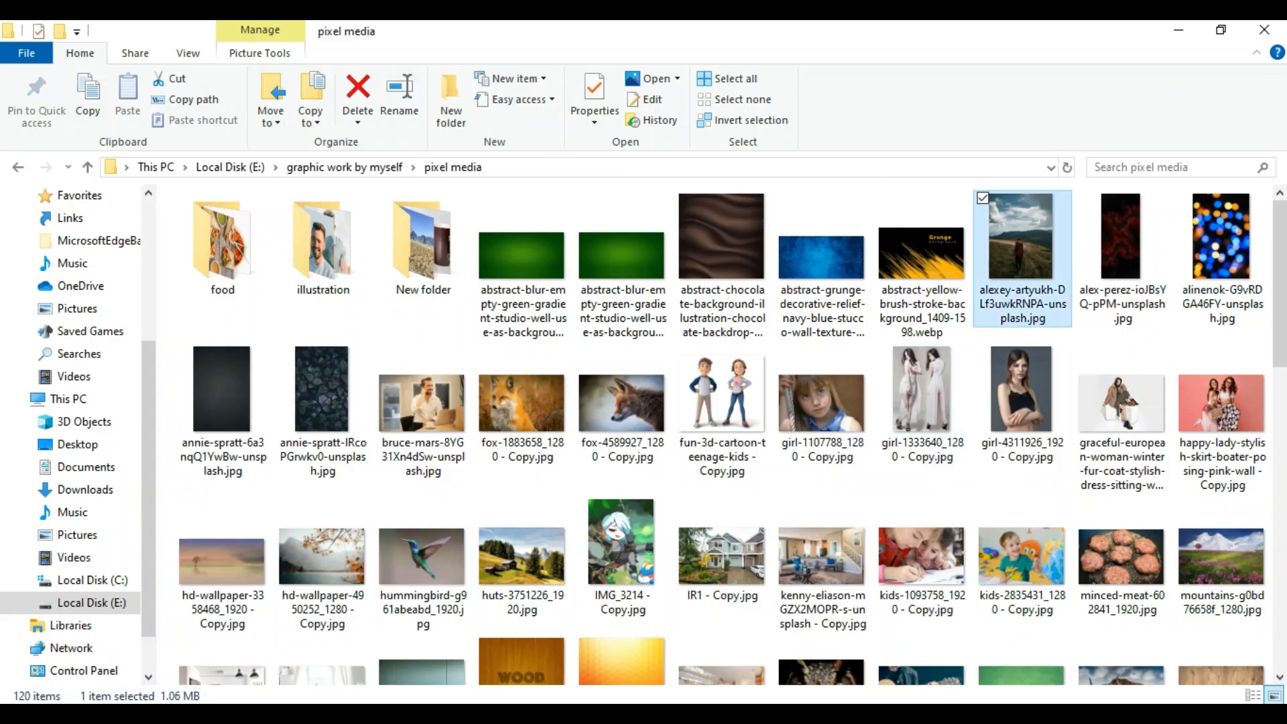
{"action": "left_click_drag", "start_coordinate": [1022, 249], "coordinate": [566, 541]}
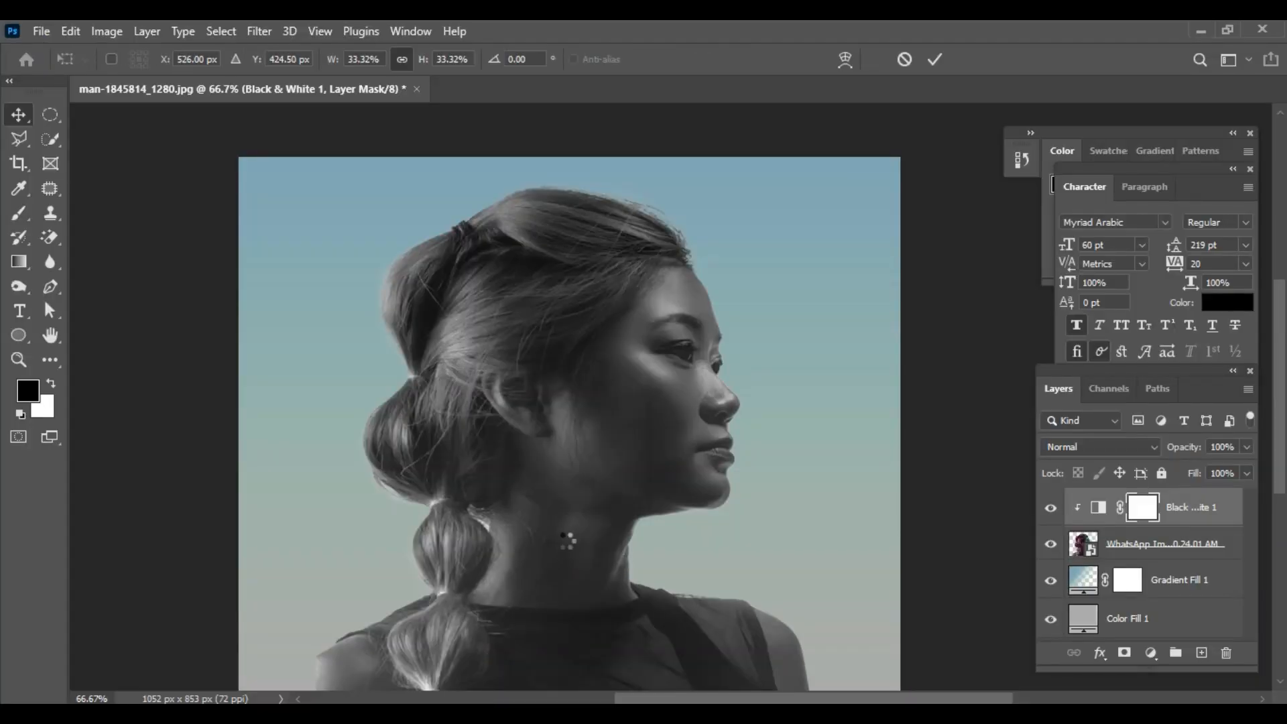
{"action": "mouse_move", "coordinate": [589, 503]}
{"action": "left_mouse_down"}
{"action": "mouse_move", "coordinate": [593, 465]}
{"action": "mouse_move", "coordinate": [591, 495]}
{"action": "left_mouse_up"}
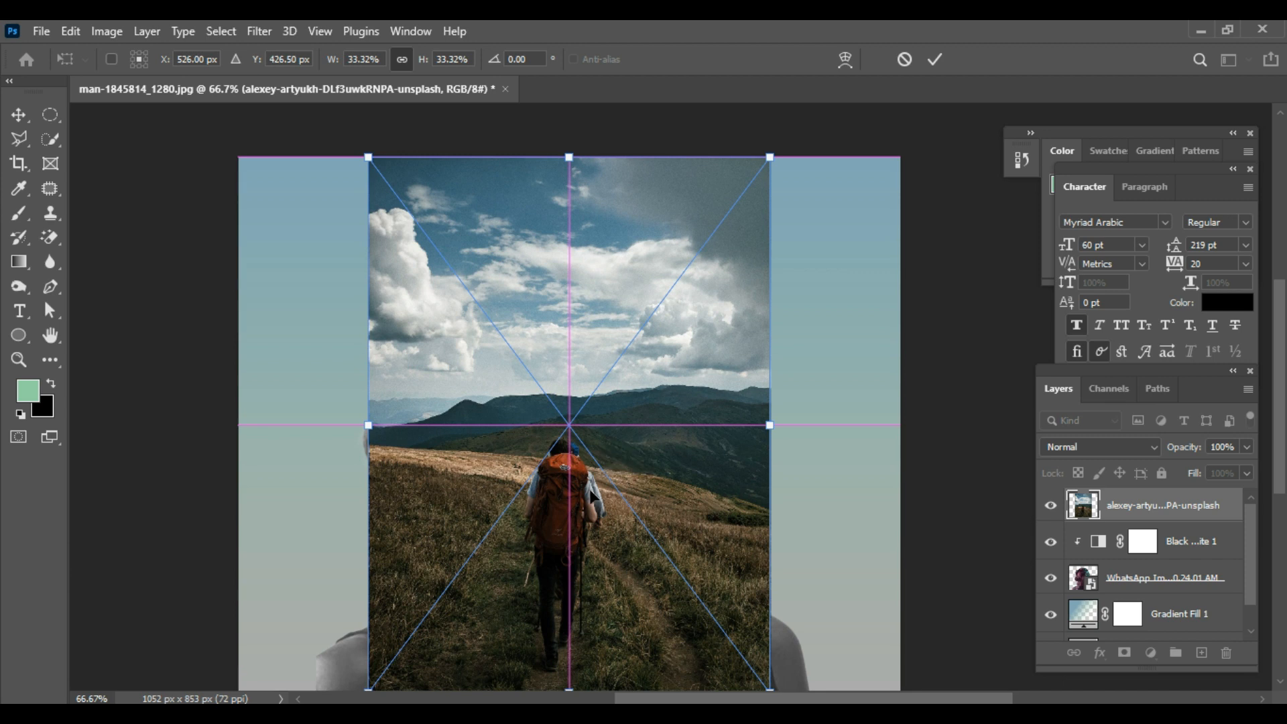
{"action": "left_click", "coordinate": [934, 61]}
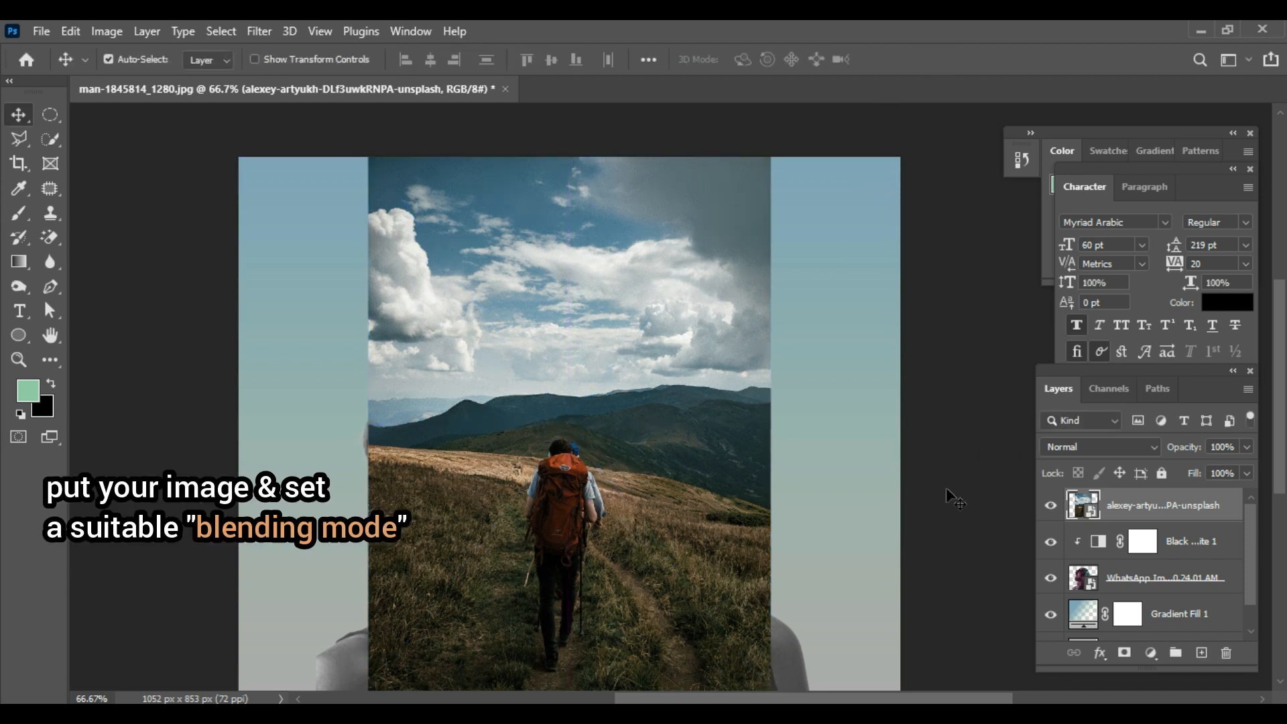
Step: Set the hiker landscape layer's blending mode to Lighten
{"action": "scroll", "coordinate": [930, 530], "scroll_direction": "down", "scroll_amount": 2}
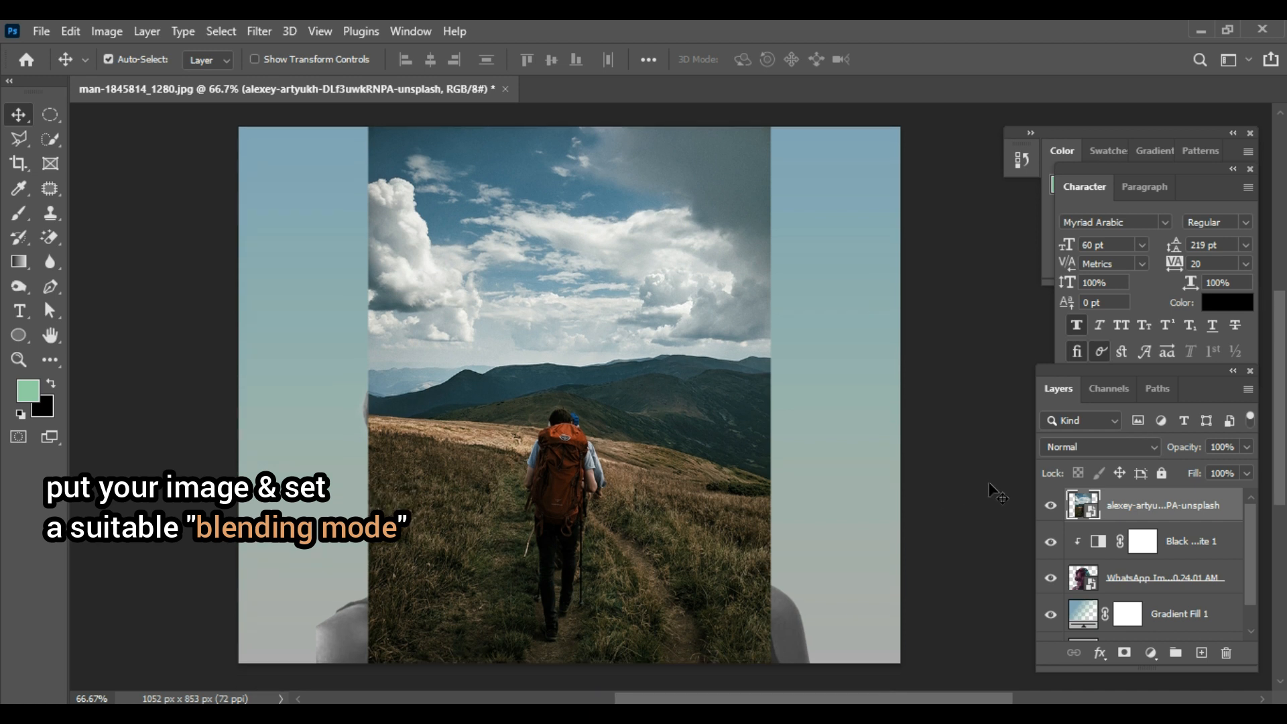
{"action": "scroll", "coordinate": [999, 493], "scroll_direction": "up", "scroll_amount": 1}
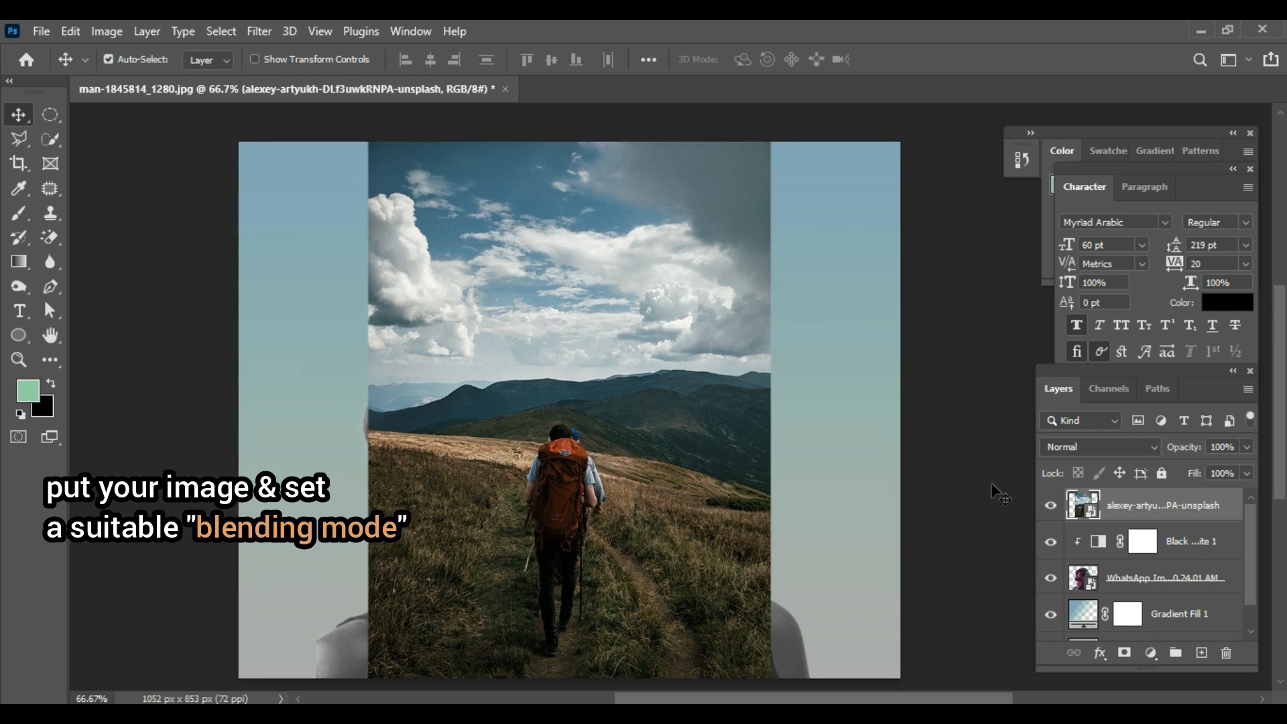
{"action": "left_click", "coordinate": [1158, 447]}
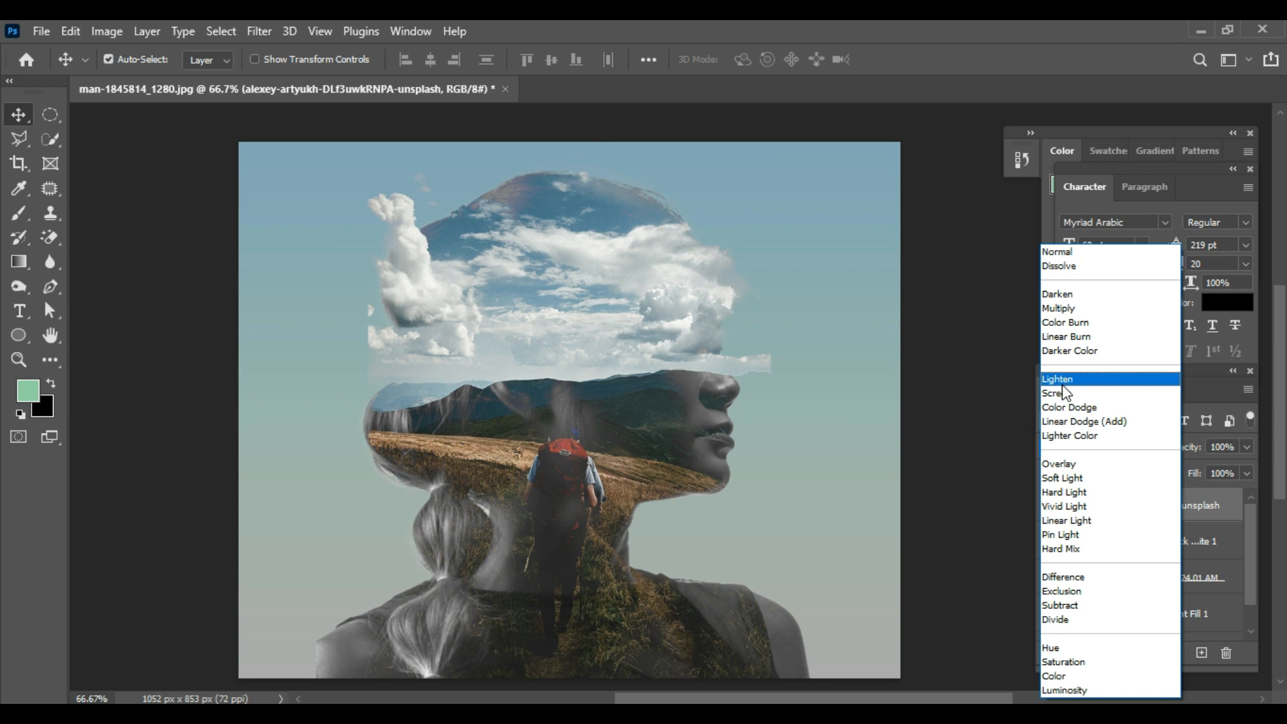
{"action": "left_click", "coordinate": [1064, 386]}
{"action": "left_click", "coordinate": [573, 490]}
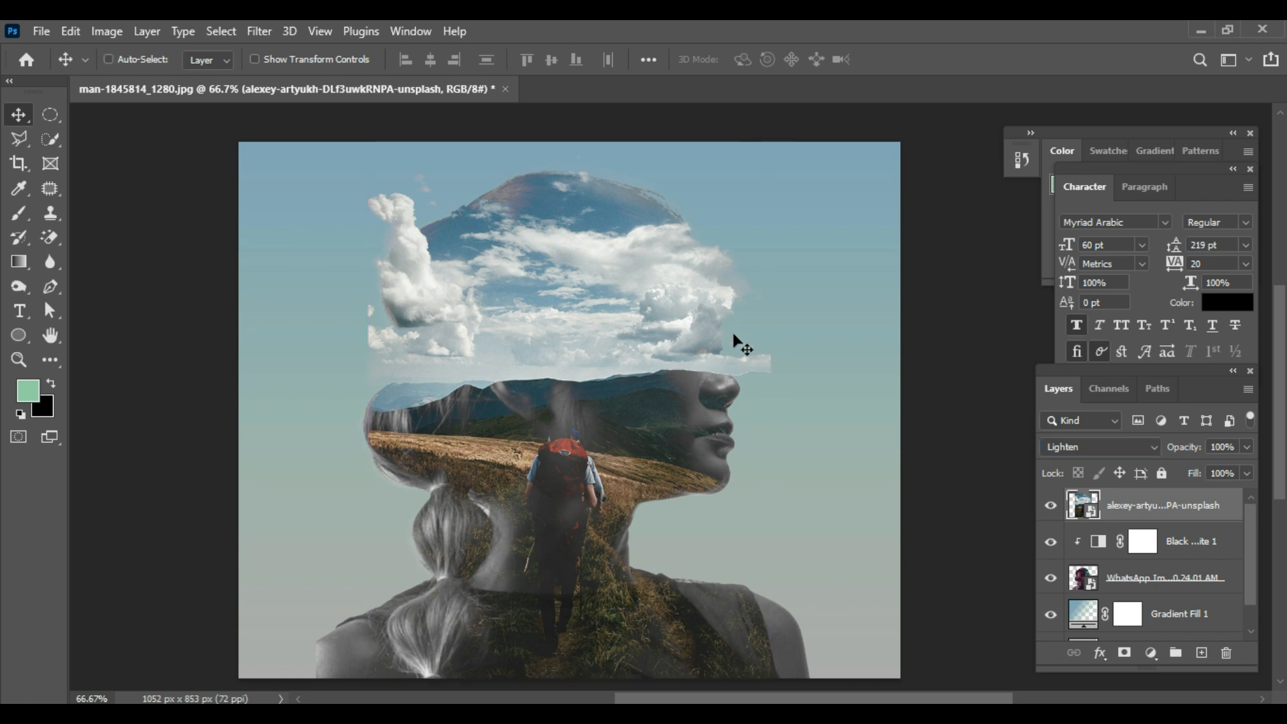
Step: Scale the landscape layer down to about 30% width and 31% height and move it slightly up over the head
{"action": "key", "text": "ctrl+t"}
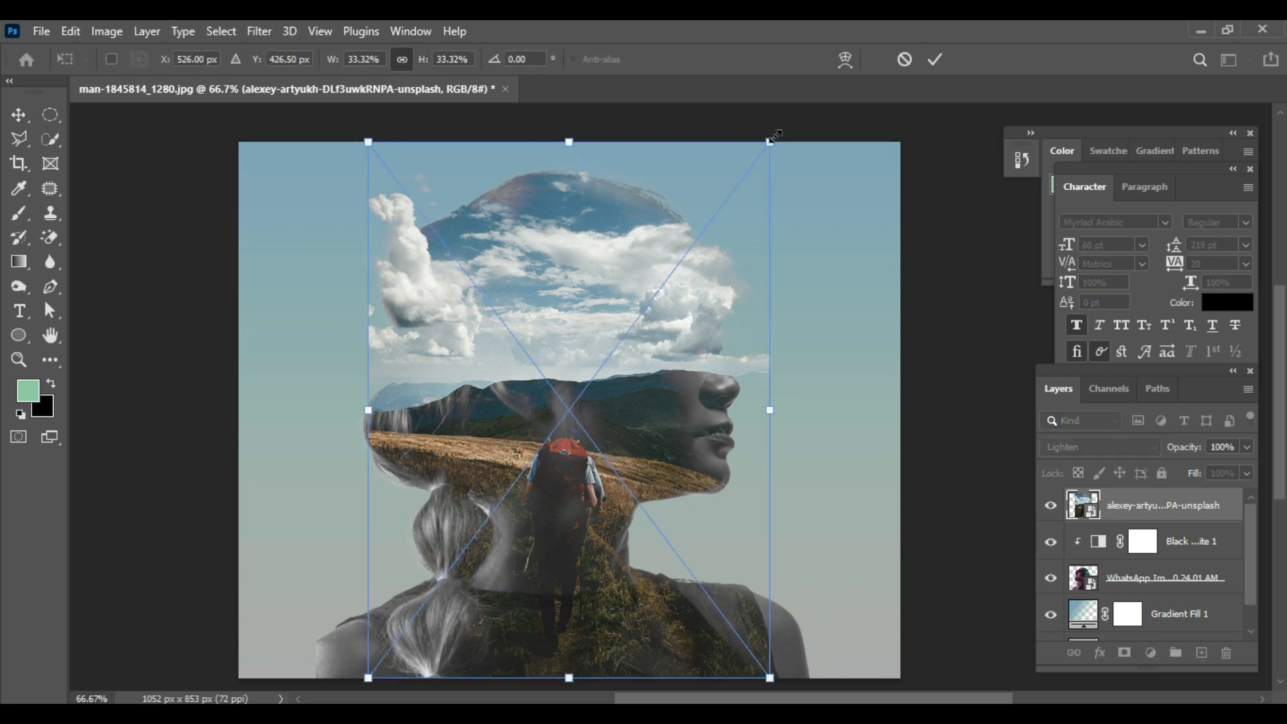
{"action": "left_click_drag", "start_coordinate": [762, 148], "coordinate": [756, 157]}
{"action": "left_click", "coordinate": [936, 59]}
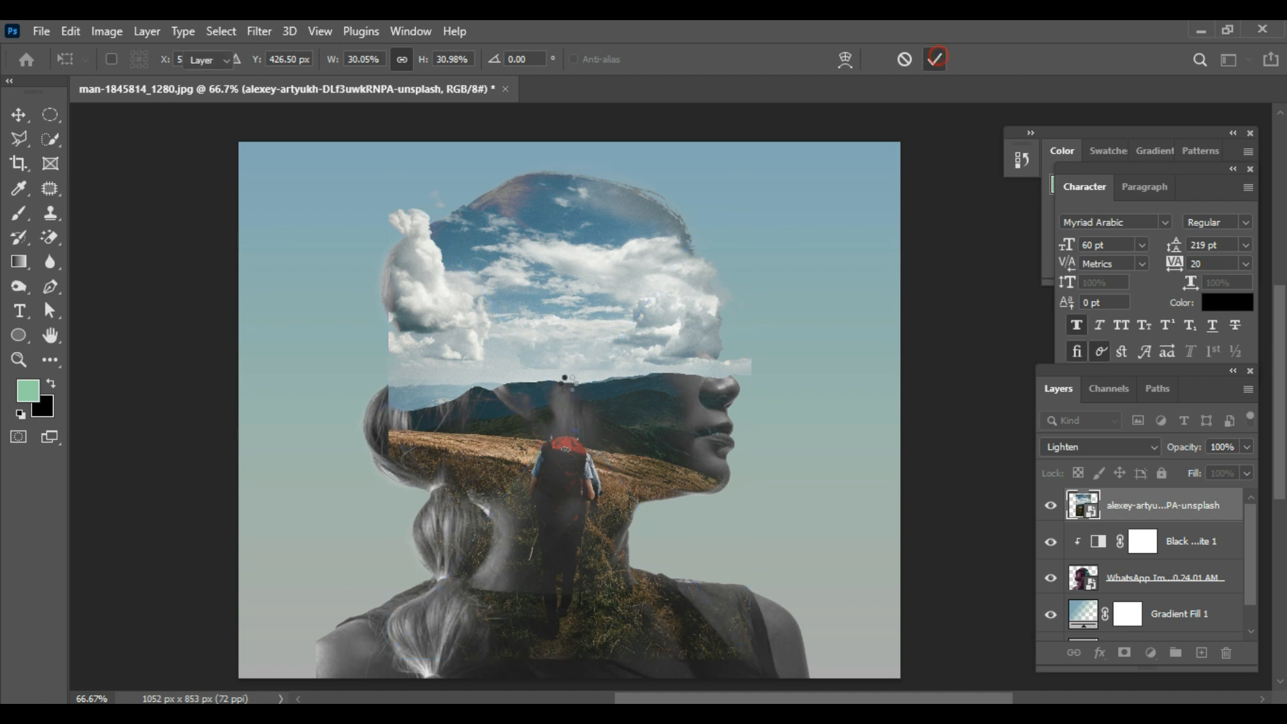
{"action": "left_click_drag", "start_coordinate": [565, 348], "coordinate": [561, 342]}
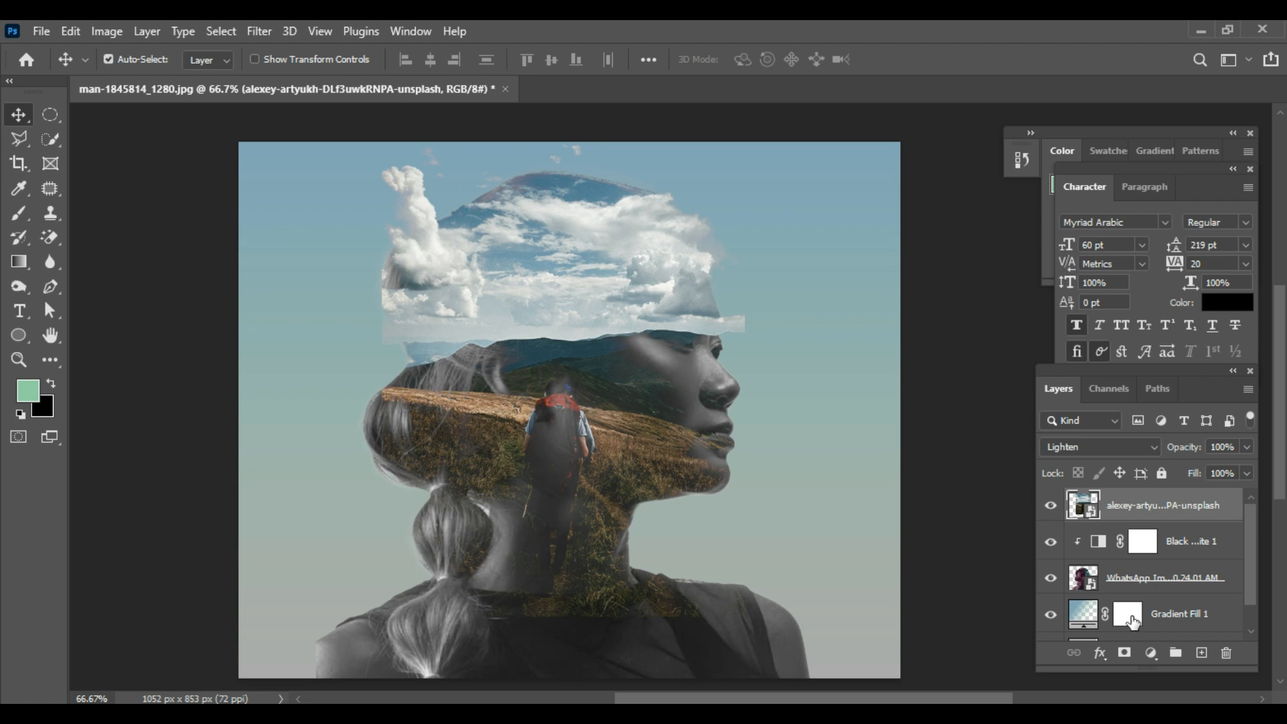
Step: Load the portrait layer's outline as a selection and mask the landscape layer with it
{"action": "scroll", "coordinate": [1133, 622], "scroll_direction": "down", "scroll_amount": 1}
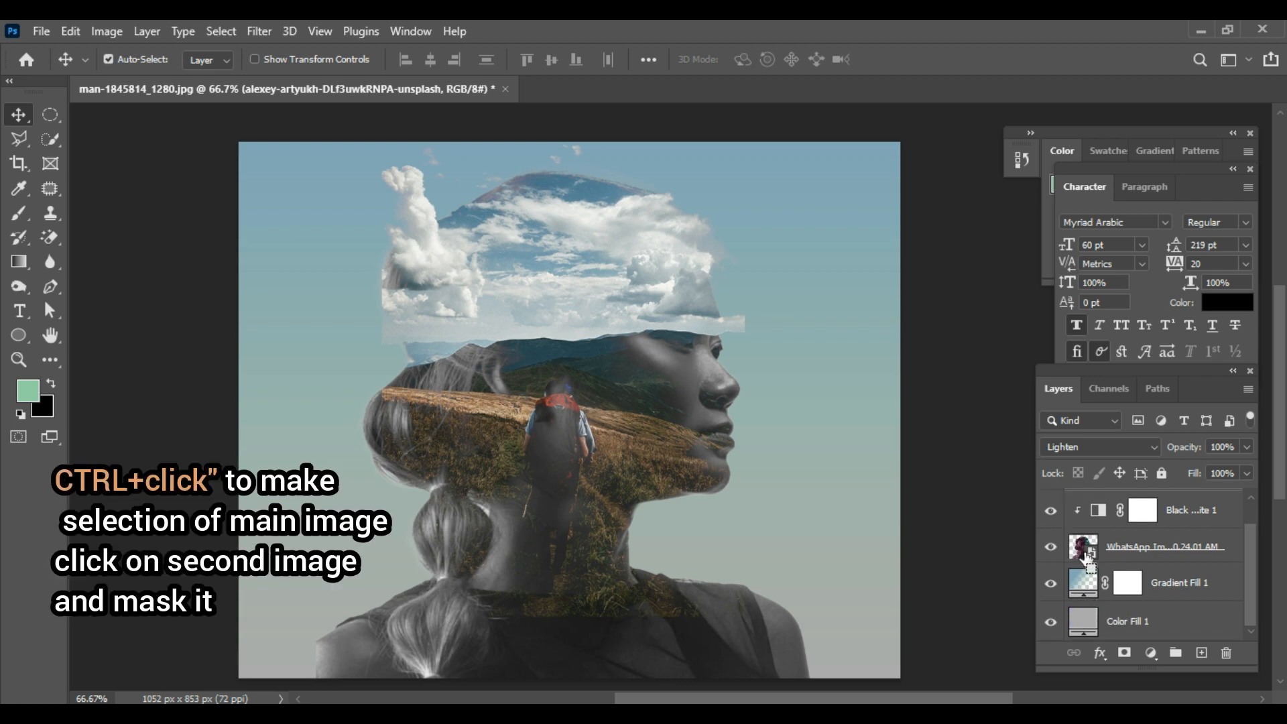
{"action": "left_click", "coordinate": [1086, 556], "text": "ctrl"}
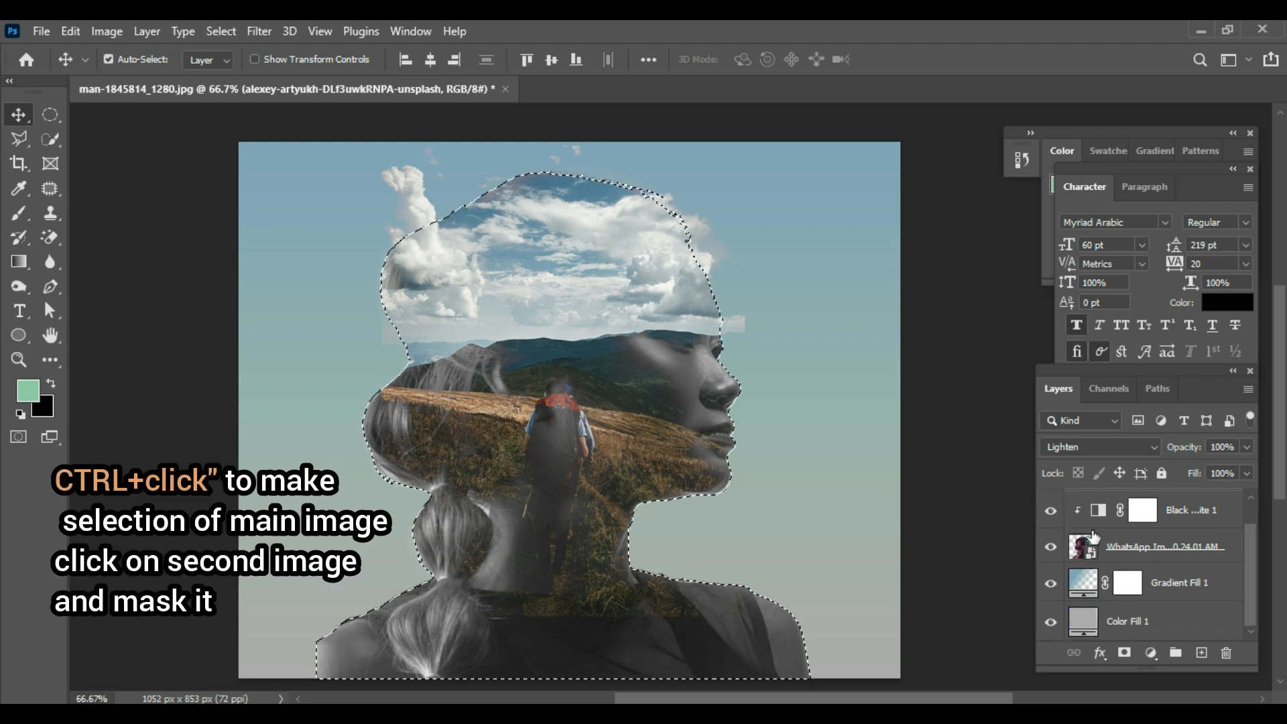
{"action": "scroll", "coordinate": [1144, 539], "scroll_direction": "up", "scroll_amount": 1}
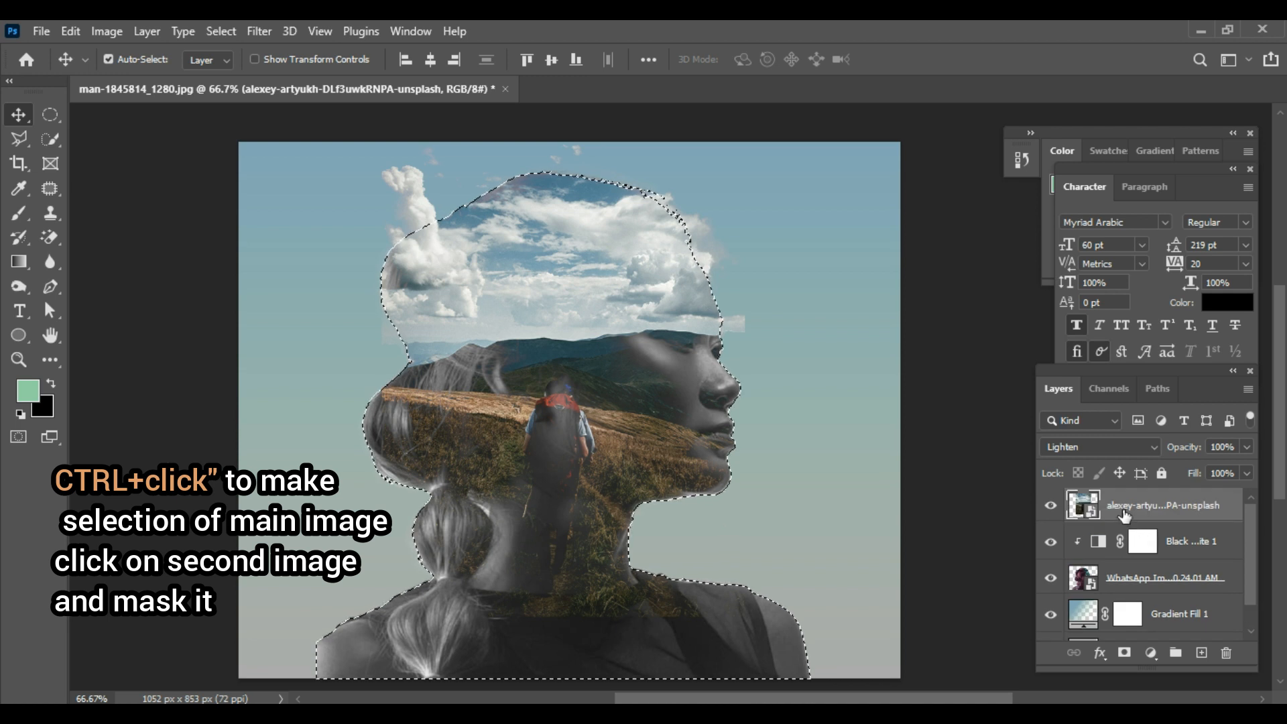
{"action": "left_click", "coordinate": [1126, 655]}
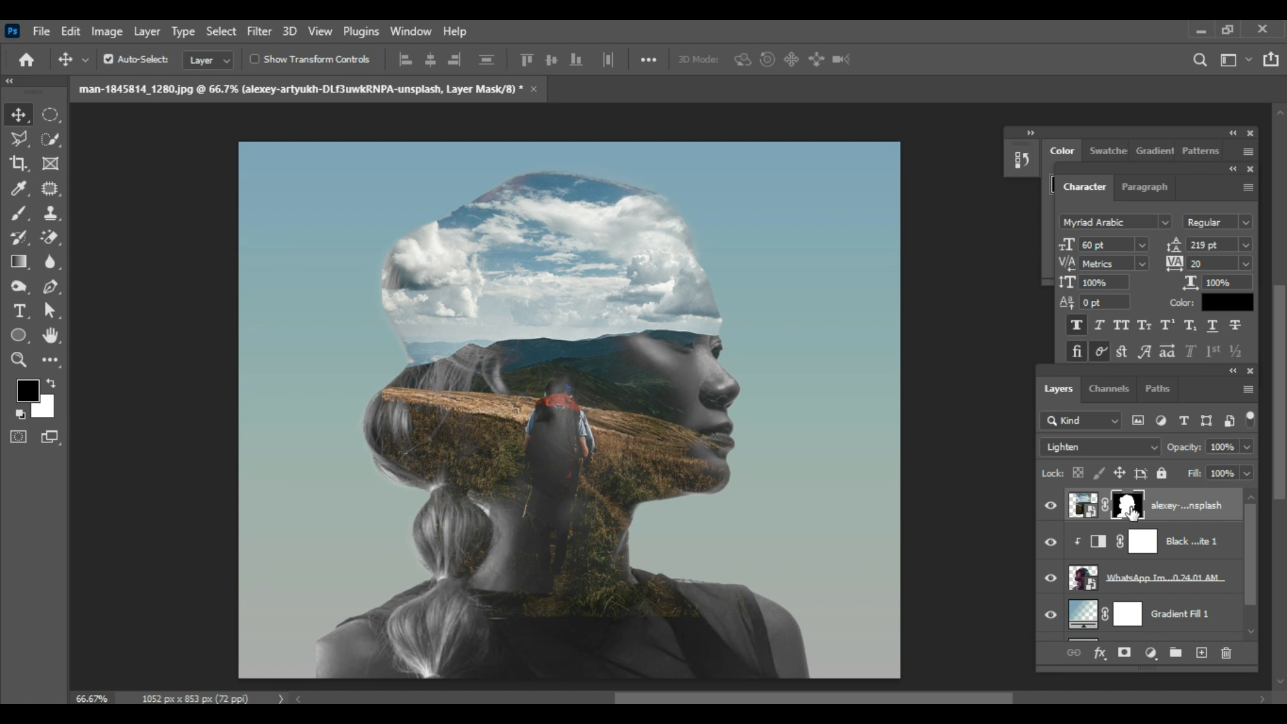
Step: Paint black on the landscape layer's mask with a soft brush at 7% flow to uncover the woman's face and forehead
{"action": "left_click", "coordinate": [19, 214]}
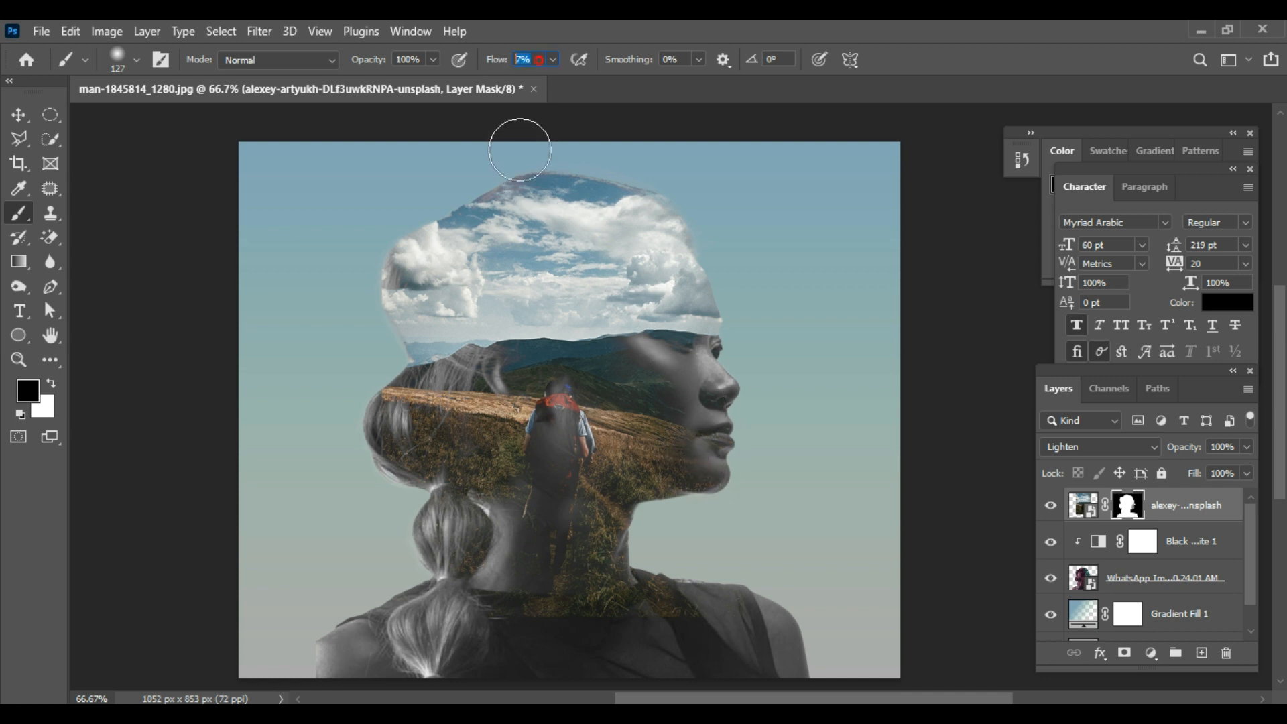
{"action": "mouse_move", "coordinate": [673, 385]}
{"action": "left_mouse_down"}
{"action": "mouse_move", "coordinate": [660, 484]}
{"action": "mouse_move", "coordinate": [703, 388]}
{"action": "mouse_move", "coordinate": [665, 501]}
{"action": "mouse_move", "coordinate": [675, 506]}
{"action": "mouse_move", "coordinate": [635, 499]}
{"action": "mouse_move", "coordinate": [634, 612]}
{"action": "mouse_move", "coordinate": [567, 625]}
{"action": "mouse_move", "coordinate": [614, 630]}
{"action": "mouse_move", "coordinate": [461, 636]}
{"action": "mouse_move", "coordinate": [701, 630]}
{"action": "mouse_move", "coordinate": [674, 652]}
{"action": "mouse_move", "coordinate": [656, 596]}
{"action": "mouse_move", "coordinate": [601, 641]}
{"action": "mouse_move", "coordinate": [474, 625]}
{"action": "mouse_move", "coordinate": [412, 536]}
{"action": "left_mouse_up"}
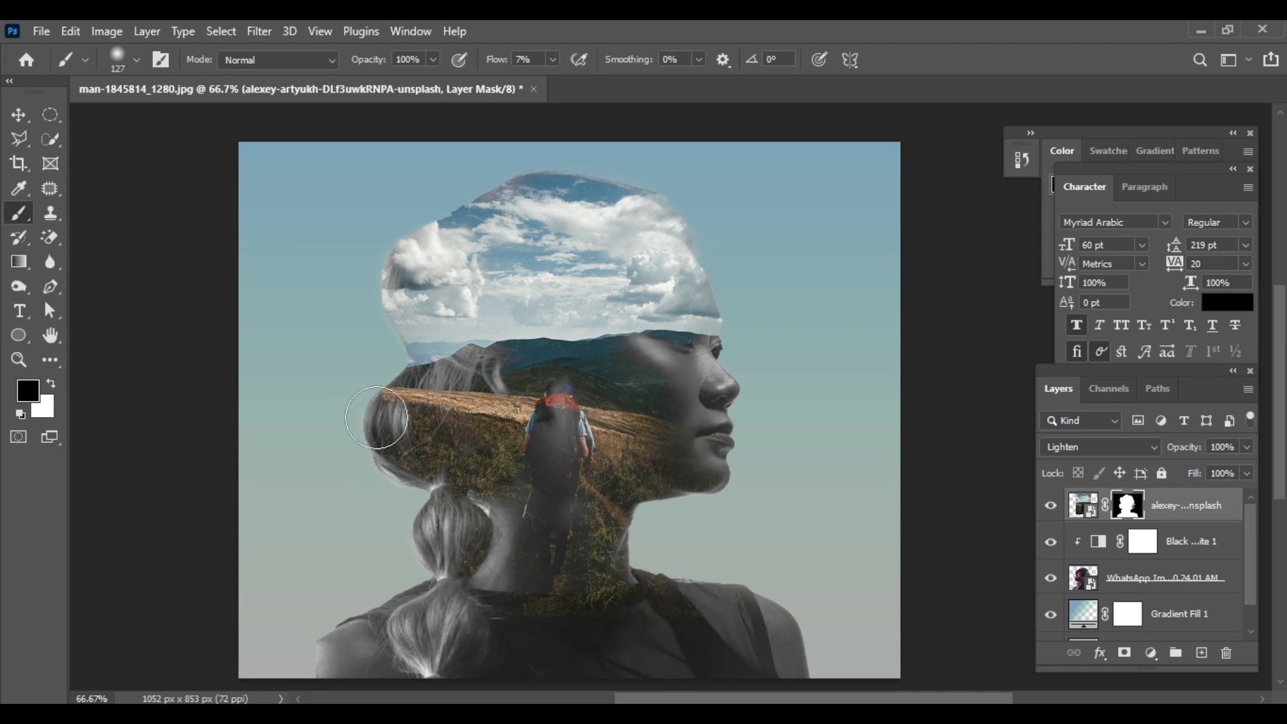
{"action": "mouse_move", "coordinate": [695, 363]}
{"action": "left_mouse_down"}
{"action": "mouse_move", "coordinate": [706, 330]}
{"action": "mouse_move", "coordinate": [679, 357]}
{"action": "mouse_move", "coordinate": [728, 483]}
{"action": "mouse_move", "coordinate": [668, 410]}
{"action": "mouse_move", "coordinate": [714, 435]}
{"action": "mouse_move", "coordinate": [688, 474]}
{"action": "mouse_move", "coordinate": [626, 342]}
{"action": "mouse_move", "coordinate": [675, 426]}
{"action": "mouse_move", "coordinate": [699, 547]}
{"action": "mouse_move", "coordinate": [674, 338]}
{"action": "mouse_move", "coordinate": [674, 450]}
{"action": "mouse_move", "coordinate": [633, 374]}
{"action": "mouse_move", "coordinate": [631, 446]}
{"action": "mouse_move", "coordinate": [666, 587]}
{"action": "mouse_move", "coordinate": [637, 333]}
{"action": "mouse_move", "coordinate": [701, 522]}
{"action": "mouse_move", "coordinate": [728, 433]}
{"action": "mouse_move", "coordinate": [725, 355]}
{"action": "mouse_move", "coordinate": [707, 370]}
{"action": "mouse_move", "coordinate": [716, 342]}
{"action": "mouse_move", "coordinate": [717, 383]}
{"action": "mouse_move", "coordinate": [720, 332]}
{"action": "mouse_move", "coordinate": [751, 316]}
{"action": "mouse_move", "coordinate": [701, 338]}
{"action": "left_mouse_up"}
{"action": "mouse_move", "coordinate": [729, 254]}
{"action": "left_mouse_down"}
{"action": "mouse_move", "coordinate": [693, 262]}
{"action": "mouse_move", "coordinate": [704, 295]}
{"action": "mouse_move", "coordinate": [714, 277]}
{"action": "mouse_move", "coordinate": [644, 362]}
{"action": "mouse_move", "coordinate": [673, 404]}
{"action": "mouse_move", "coordinate": [677, 335]}
{"action": "mouse_move", "coordinate": [665, 345]}
{"action": "mouse_move", "coordinate": [683, 300]}
{"action": "mouse_move", "coordinate": [710, 297]}
{"action": "mouse_move", "coordinate": [695, 326]}
{"action": "left_mouse_up"}
{"action": "left_click_drag", "start_coordinate": [687, 244], "coordinate": [682, 243]}
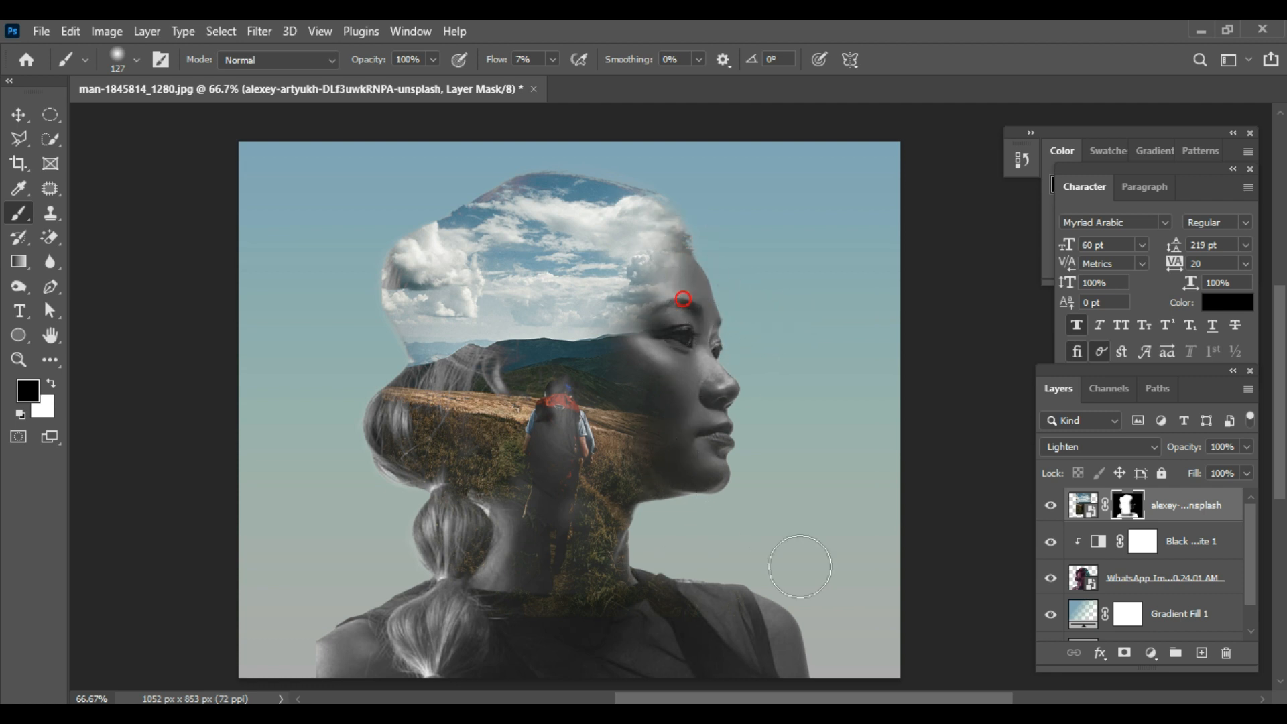
Step: Paint white on the landscape layer's mask to bring back the clouds spilling beyond the hair and forehead
{"action": "scroll", "coordinate": [1131, 617], "scroll_direction": "down", "scroll_amount": 1}
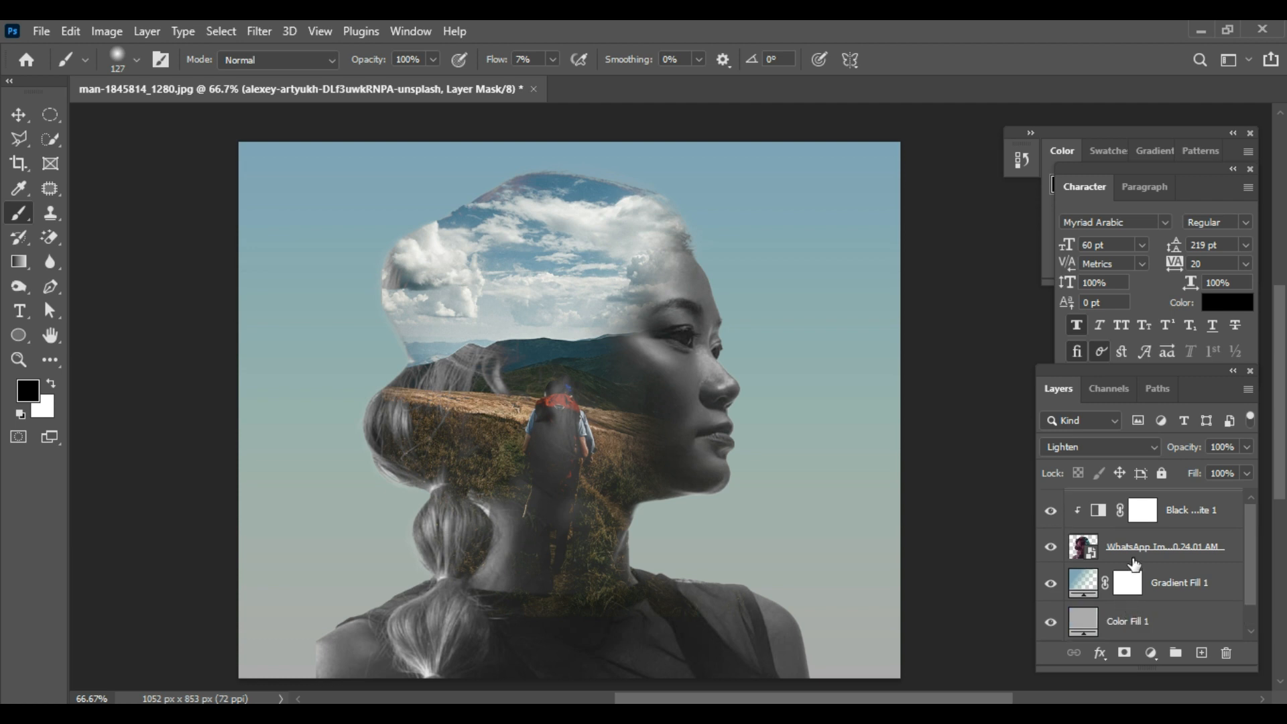
{"action": "scroll", "coordinate": [1133, 569], "scroll_direction": "up", "scroll_amount": 1}
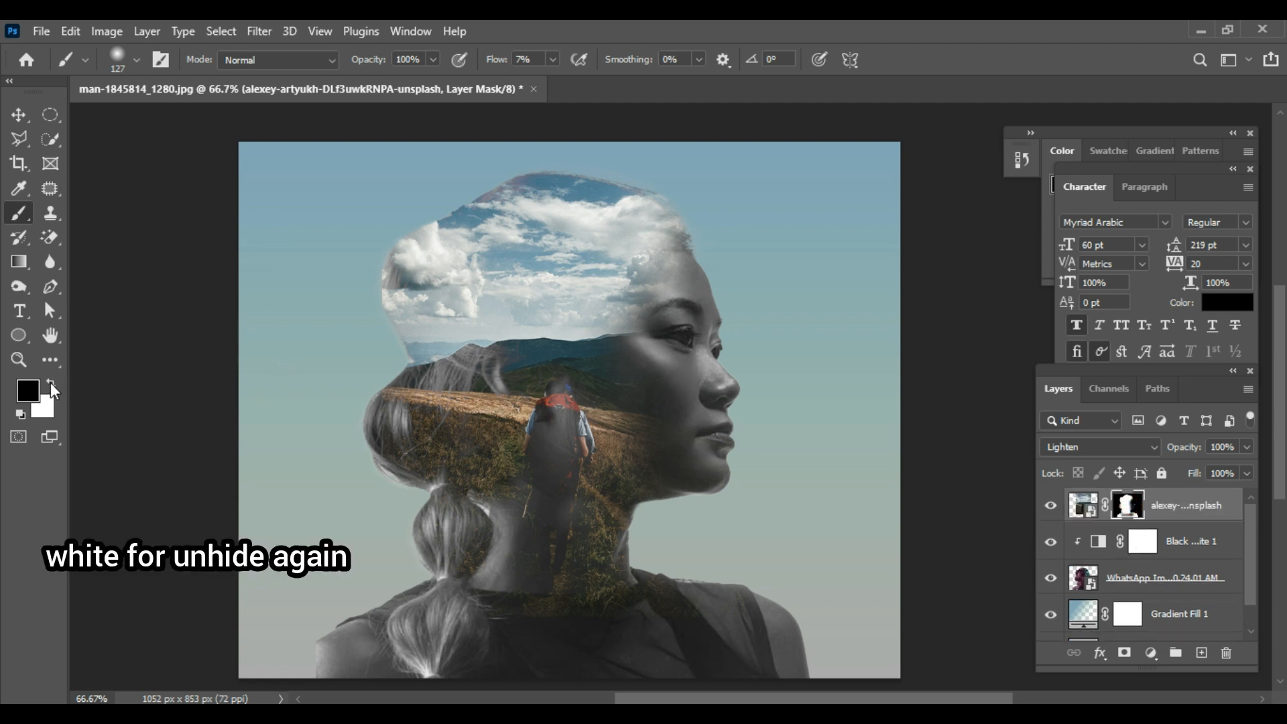
{"action": "left_click", "coordinate": [52, 384]}
{"action": "scroll", "coordinate": [440, 250], "scroll_direction": "up", "scroll_amount": 2}
{"action": "mouse_move", "coordinate": [401, 279]}
{"action": "left_mouse_down"}
{"action": "mouse_move", "coordinate": [433, 240]}
{"action": "mouse_move", "coordinate": [387, 313]}
{"action": "mouse_move", "coordinate": [431, 248]}
{"action": "mouse_move", "coordinate": [544, 226]}
{"action": "mouse_move", "coordinate": [432, 310]}
{"action": "mouse_move", "coordinate": [402, 348]}
{"action": "mouse_move", "coordinate": [408, 372]}
{"action": "mouse_move", "coordinate": [378, 331]}
{"action": "mouse_move", "coordinate": [382, 308]}
{"action": "mouse_move", "coordinate": [408, 368]}
{"action": "mouse_move", "coordinate": [388, 322]}
{"action": "mouse_move", "coordinate": [389, 368]}
{"action": "mouse_move", "coordinate": [383, 322]}
{"action": "mouse_move", "coordinate": [366, 361]}
{"action": "mouse_move", "coordinate": [382, 332]}
{"action": "mouse_move", "coordinate": [398, 361]}
{"action": "mouse_move", "coordinate": [360, 313]}
{"action": "mouse_move", "coordinate": [397, 374]}
{"action": "mouse_move", "coordinate": [416, 342]}
{"action": "mouse_move", "coordinate": [393, 338]}
{"action": "mouse_move", "coordinate": [406, 238]}
{"action": "mouse_move", "coordinate": [390, 252]}
{"action": "mouse_move", "coordinate": [430, 287]}
{"action": "mouse_move", "coordinate": [393, 246]}
{"action": "mouse_move", "coordinate": [401, 229]}
{"action": "mouse_move", "coordinate": [456, 226]}
{"action": "mouse_move", "coordinate": [442, 233]}
{"action": "mouse_move", "coordinate": [423, 215]}
{"action": "mouse_move", "coordinate": [396, 262]}
{"action": "mouse_move", "coordinate": [553, 253]}
{"action": "mouse_move", "coordinate": [600, 232]}
{"action": "mouse_move", "coordinate": [653, 243]}
{"action": "mouse_move", "coordinate": [627, 240]}
{"action": "mouse_move", "coordinate": [656, 238]}
{"action": "mouse_move", "coordinate": [644, 232]}
{"action": "mouse_move", "coordinate": [689, 281]}
{"action": "mouse_move", "coordinate": [654, 217]}
{"action": "mouse_move", "coordinate": [669, 220]}
{"action": "mouse_move", "coordinate": [535, 204]}
{"action": "mouse_move", "coordinate": [606, 208]}
{"action": "mouse_move", "coordinate": [555, 184]}
{"action": "mouse_move", "coordinate": [573, 185]}
{"action": "mouse_move", "coordinate": [496, 198]}
{"action": "mouse_move", "coordinate": [657, 206]}
{"action": "mouse_move", "coordinate": [454, 230]}
{"action": "left_mouse_up"}
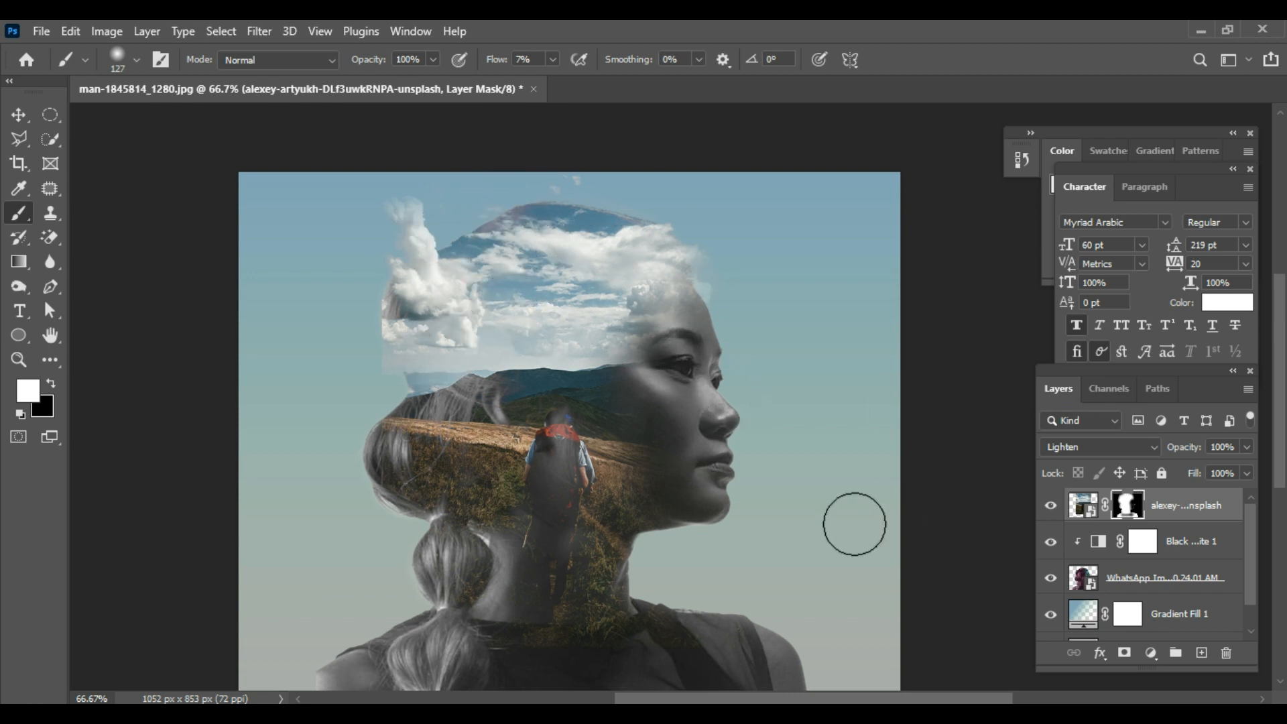
Step: Add a blank layer mask to the woman's portrait layer
{"action": "scroll", "coordinate": [944, 538], "scroll_direction": "down", "scroll_amount": 1}
{"action": "scroll", "coordinate": [1144, 613], "scroll_direction": "down", "scroll_amount": 1}
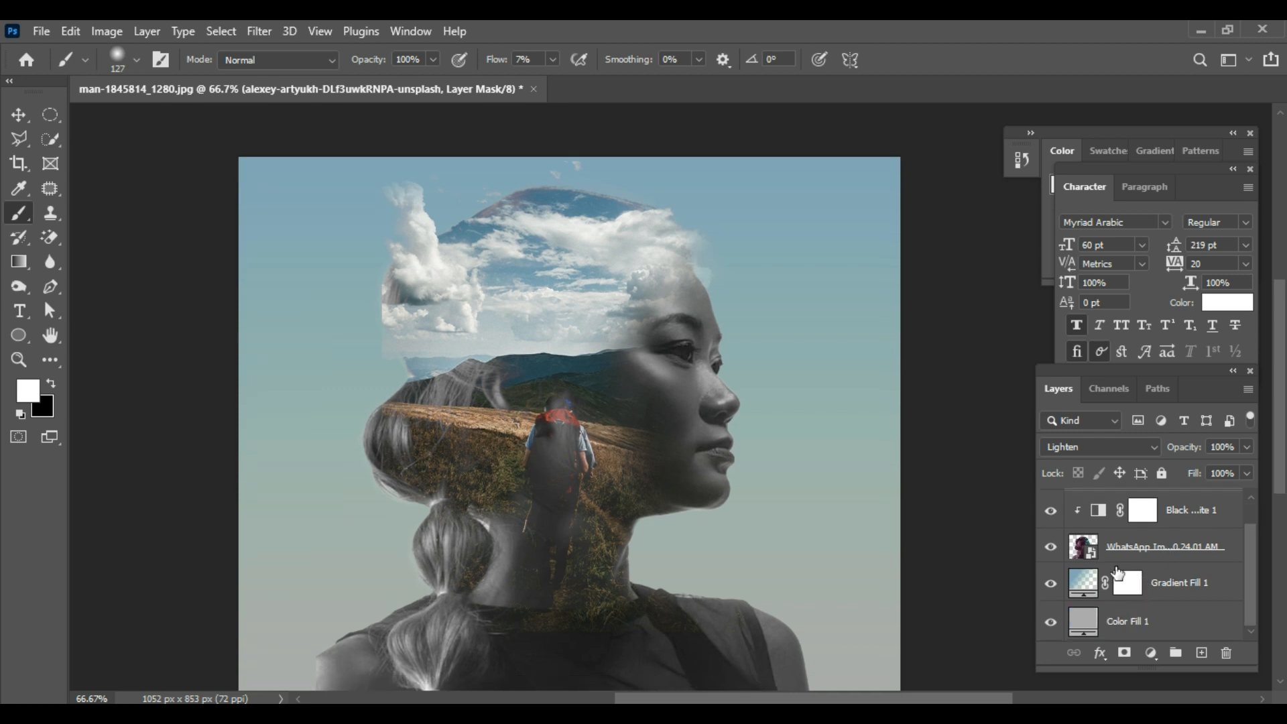
{"action": "left_click", "coordinate": [1119, 559]}
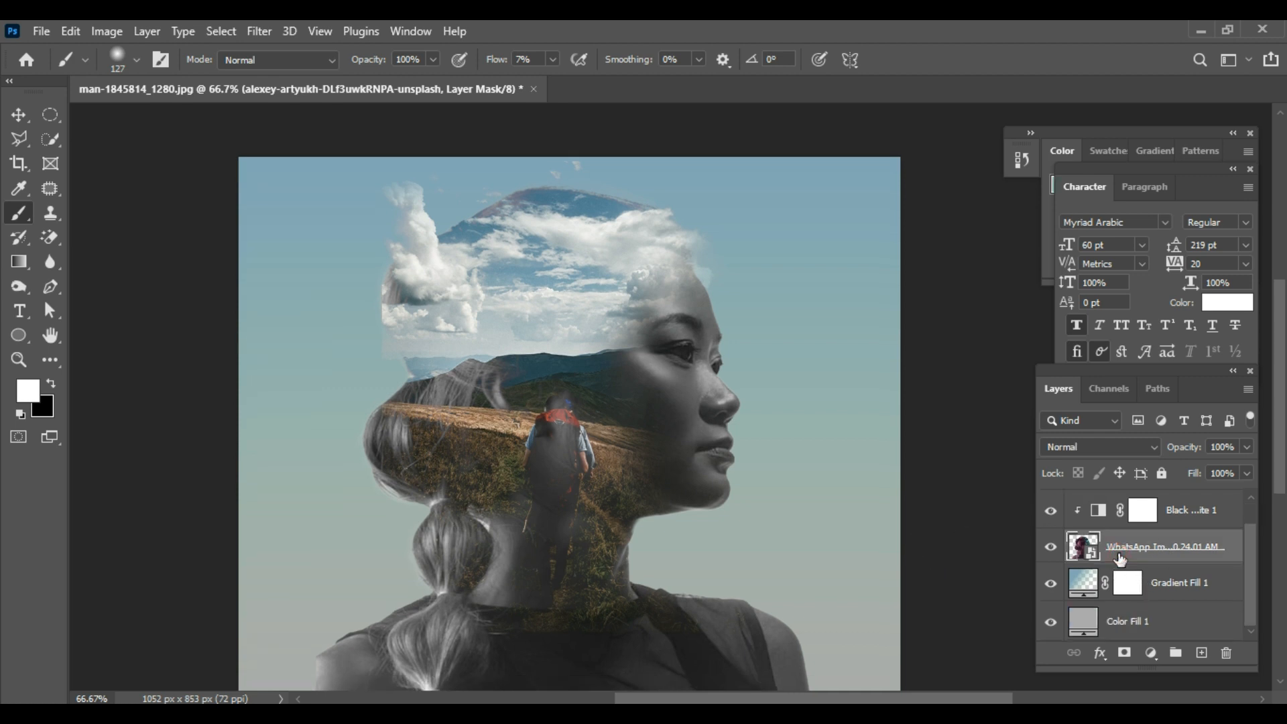
{"action": "left_click", "coordinate": [1124, 655]}
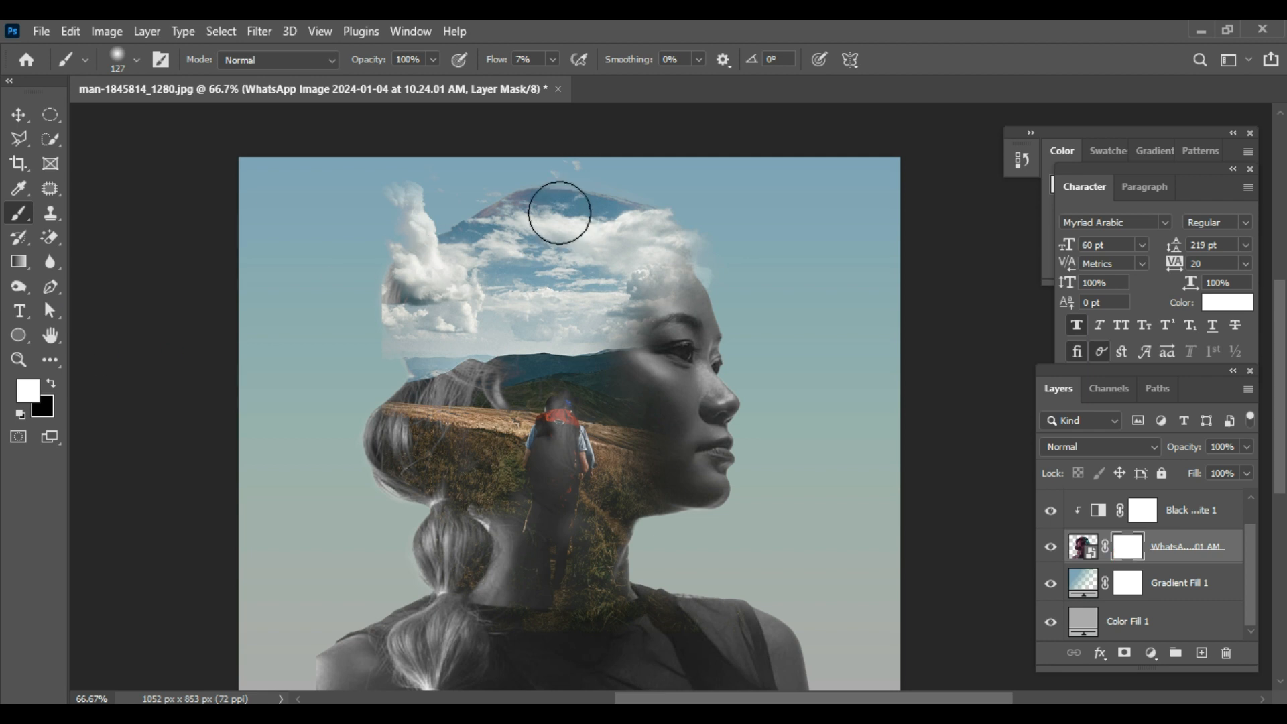
Step: Paint black on the portrait layer's mask at 7% to 9% flow to fade the top of the head into the sky
{"action": "left_click", "coordinate": [51, 384]}
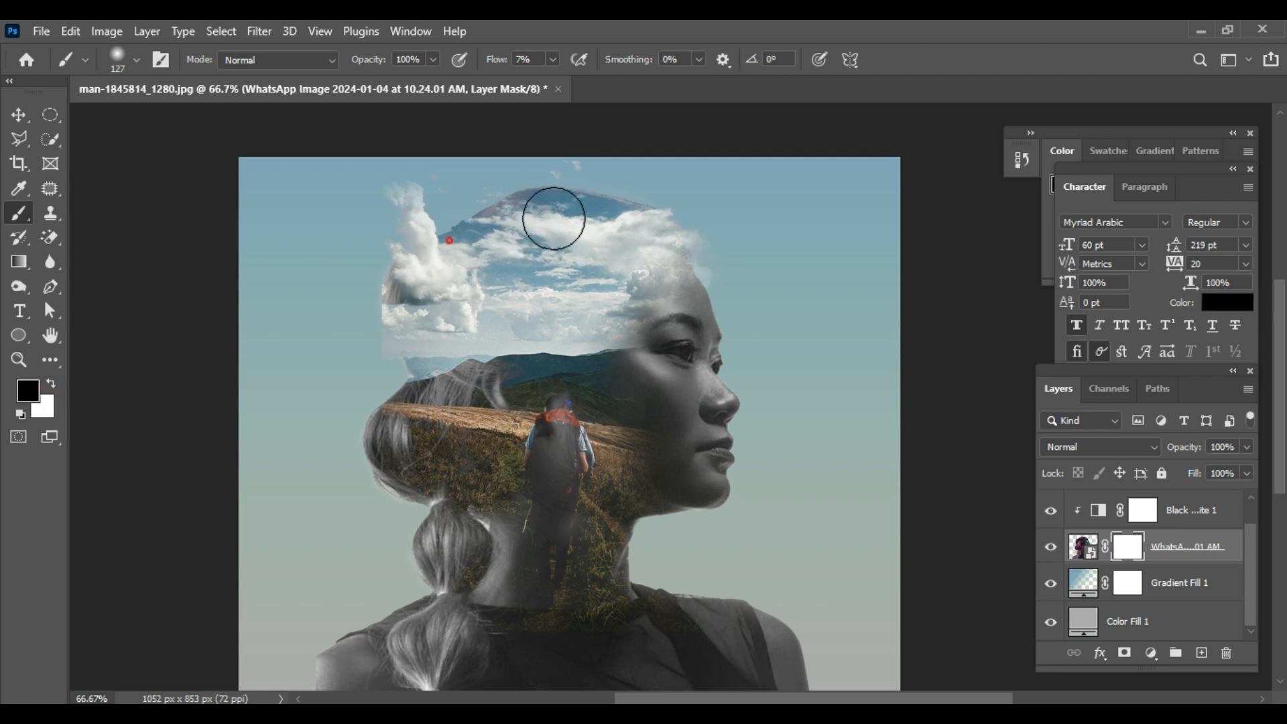
{"action": "mouse_move", "coordinate": [485, 207]}
{"action": "left_mouse_down"}
{"action": "mouse_move", "coordinate": [603, 201]}
{"action": "mouse_move", "coordinate": [456, 214]}
{"action": "left_mouse_up"}
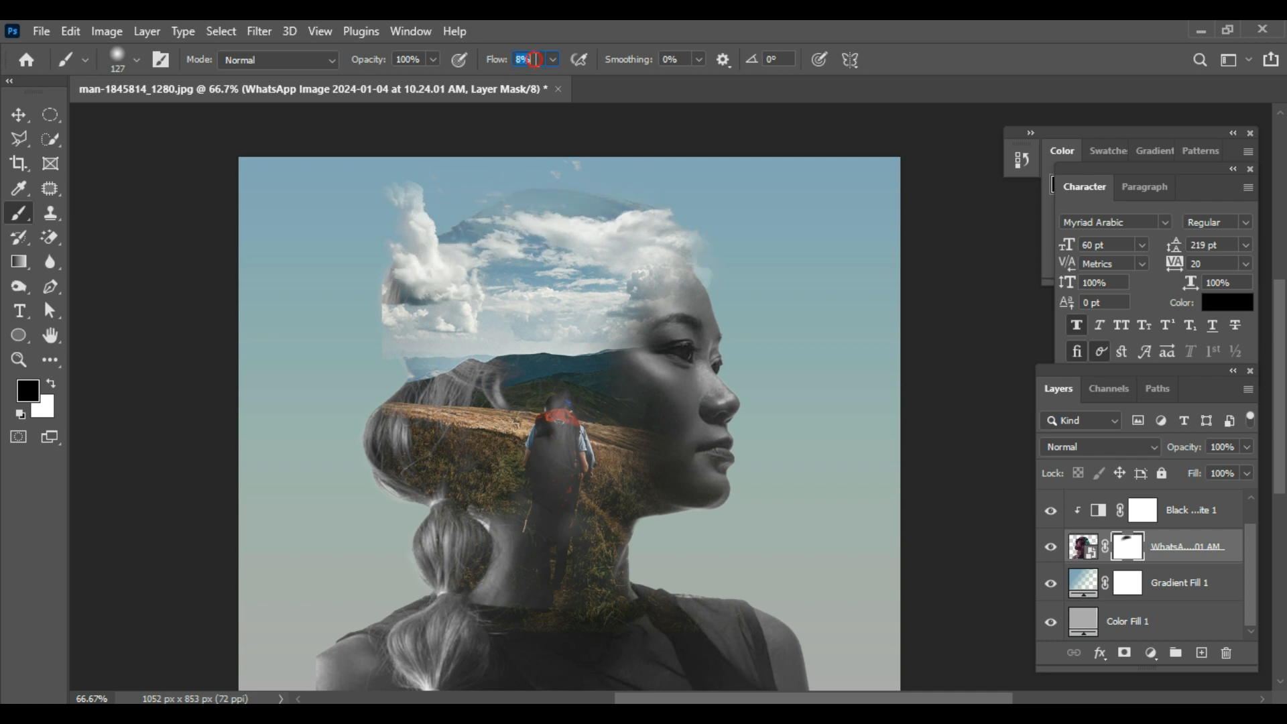
{"action": "mouse_move", "coordinate": [475, 244]}
{"action": "left_mouse_down"}
{"action": "mouse_move", "coordinate": [595, 197]}
{"action": "mouse_move", "coordinate": [569, 186]}
{"action": "mouse_move", "coordinate": [625, 199]}
{"action": "mouse_move", "coordinate": [452, 210]}
{"action": "mouse_move", "coordinate": [508, 219]}
{"action": "mouse_move", "coordinate": [478, 210]}
{"action": "mouse_move", "coordinate": [533, 201]}
{"action": "mouse_move", "coordinate": [528, 214]}
{"action": "mouse_move", "coordinate": [447, 234]}
{"action": "mouse_move", "coordinate": [563, 231]}
{"action": "mouse_move", "coordinate": [488, 283]}
{"action": "mouse_move", "coordinate": [601, 261]}
{"action": "mouse_move", "coordinate": [540, 261]}
{"action": "mouse_move", "coordinate": [559, 282]}
{"action": "mouse_move", "coordinate": [511, 255]}
{"action": "mouse_move", "coordinate": [448, 312]}
{"action": "mouse_move", "coordinate": [457, 357]}
{"action": "mouse_move", "coordinate": [399, 335]}
{"action": "mouse_move", "coordinate": [530, 318]}
{"action": "mouse_move", "coordinate": [536, 332]}
{"action": "mouse_move", "coordinate": [568, 293]}
{"action": "mouse_move", "coordinate": [559, 338]}
{"action": "mouse_move", "coordinate": [628, 324]}
{"action": "mouse_move", "coordinate": [530, 277]}
{"action": "mouse_move", "coordinate": [500, 308]}
{"action": "mouse_move", "coordinate": [554, 276]}
{"action": "mouse_move", "coordinate": [497, 305]}
{"action": "mouse_move", "coordinate": [591, 282]}
{"action": "left_mouse_up"}
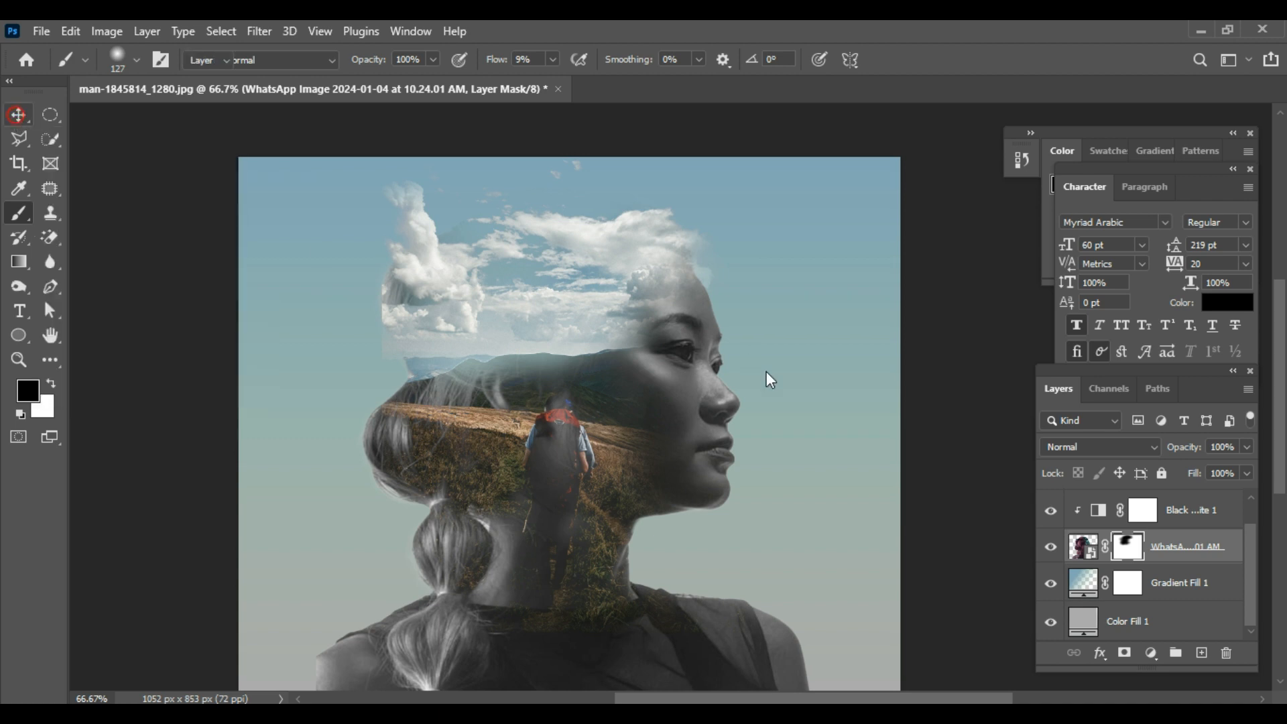
{"action": "scroll", "coordinate": [956, 481], "scroll_direction": "down", "scroll_amount": 3}
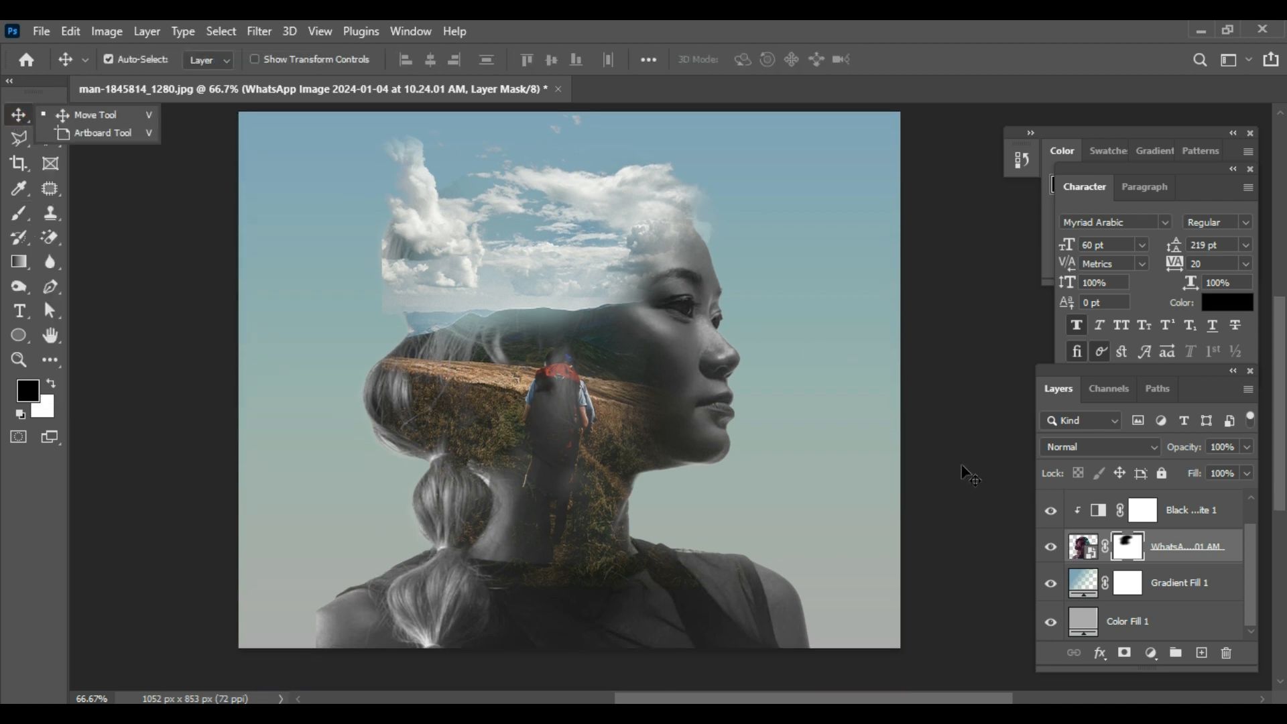
{"action": "scroll", "coordinate": [969, 476], "scroll_direction": "up", "scroll_amount": 1}
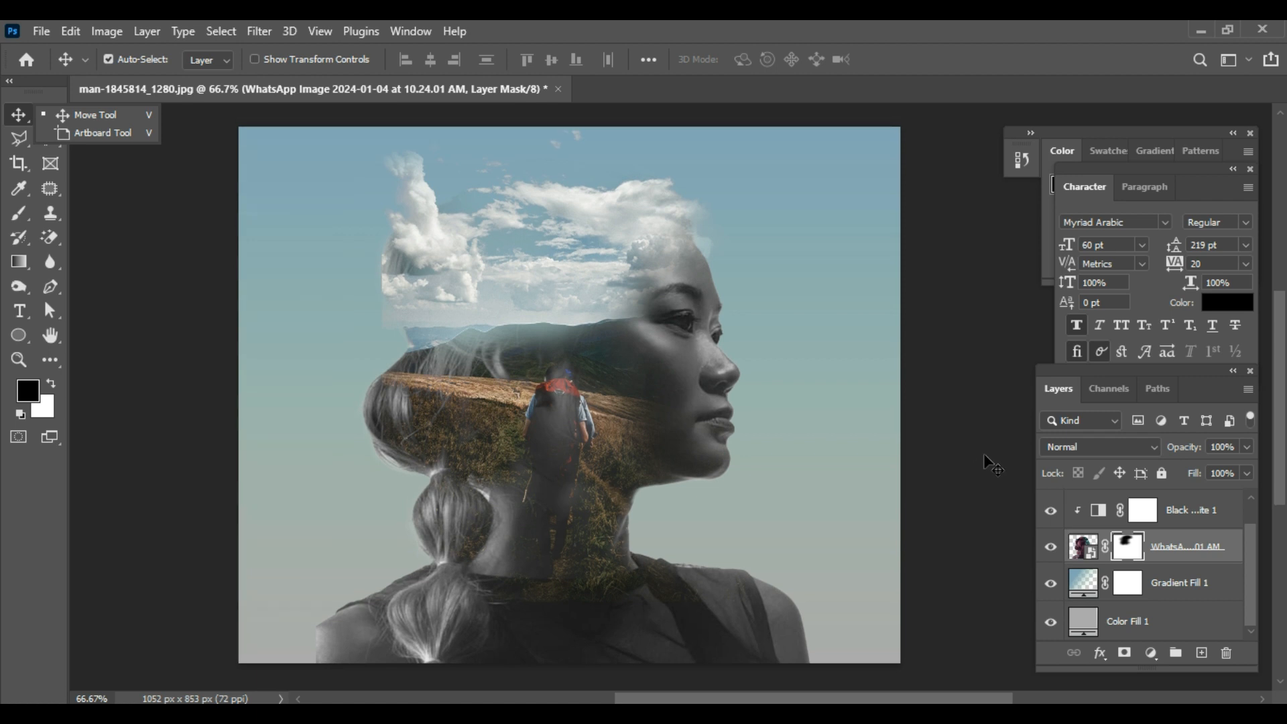
{"action": "left_click", "coordinate": [984, 453]}
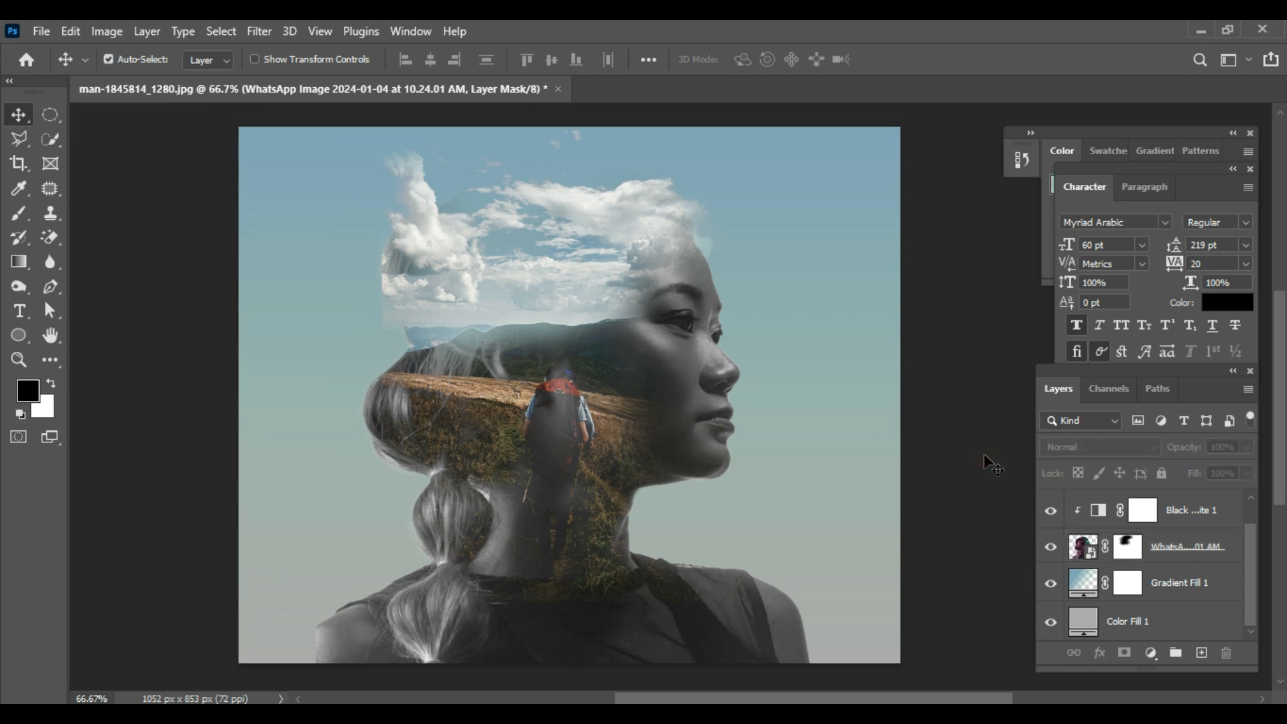
Step: Set the landscape layer's blend mode to Normal and its fill to 76%, and deselect the layer
{"action": "left_click", "coordinate": [568, 445]}
{"action": "left_click_drag", "start_coordinate": [1201, 473], "coordinate": [1188, 477]}
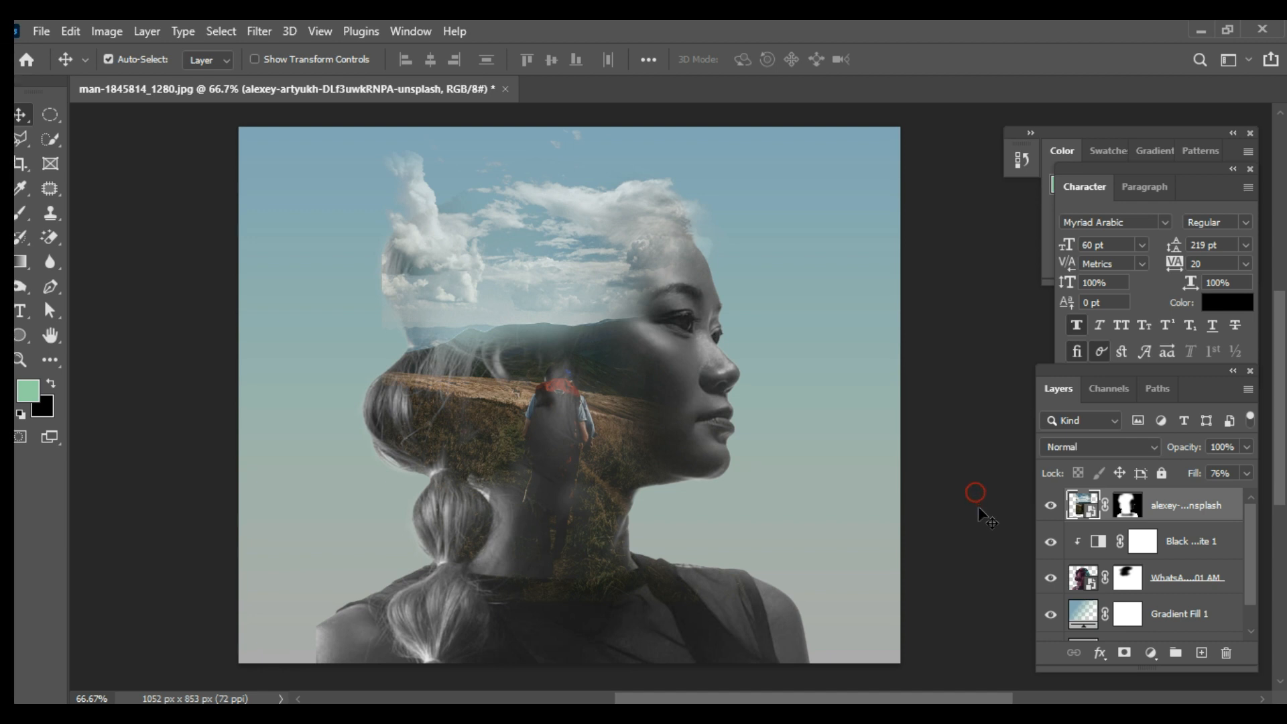
{"action": "left_click", "coordinate": [920, 657]}
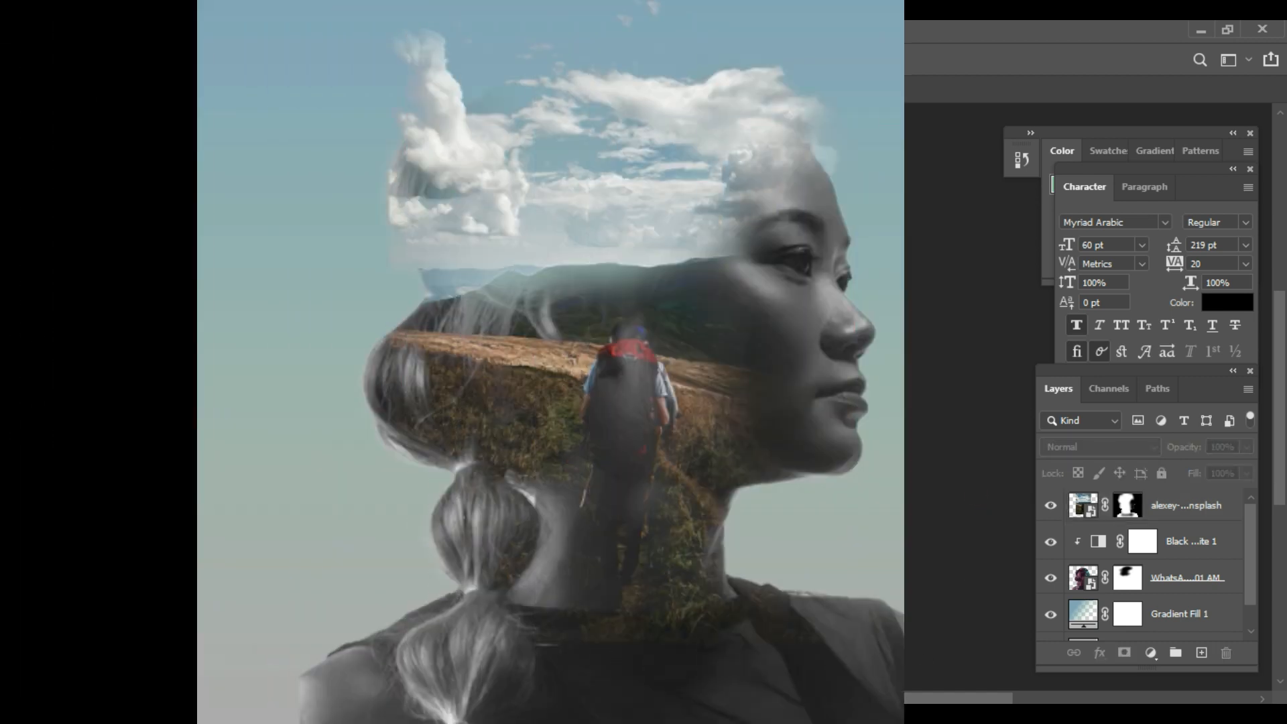